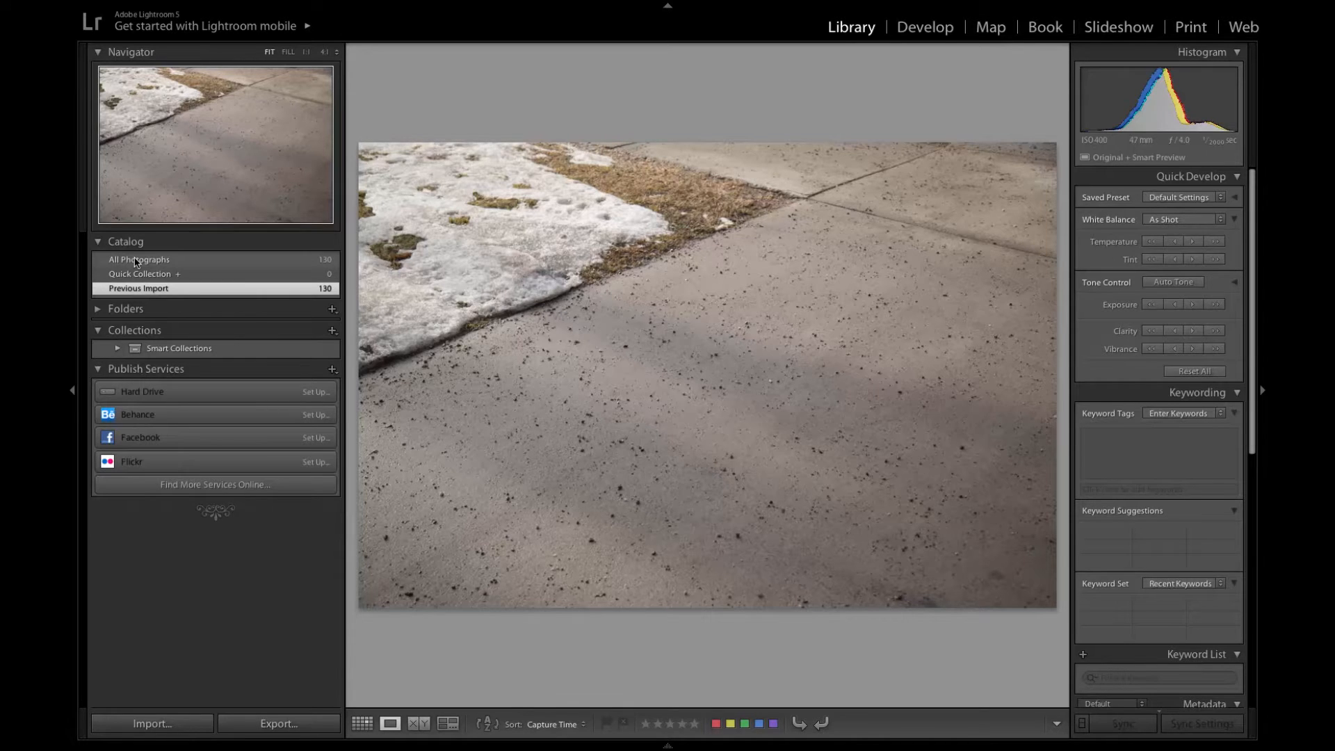
- Show all photographs in the catalog and add the third photo, the bare tree against the sky, to the Quick Collection
{"action": "left_click", "coordinate": [126, 264]}
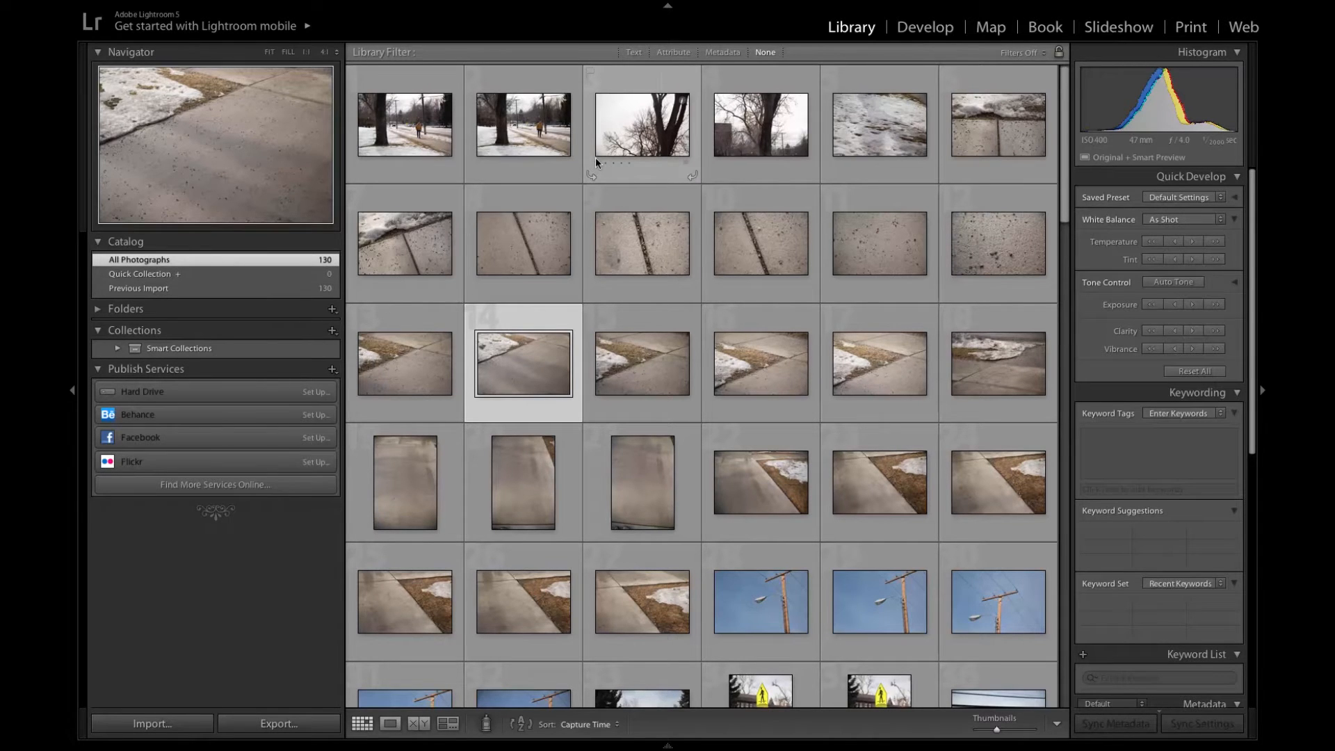
{"action": "left_click", "coordinate": [622, 83]}
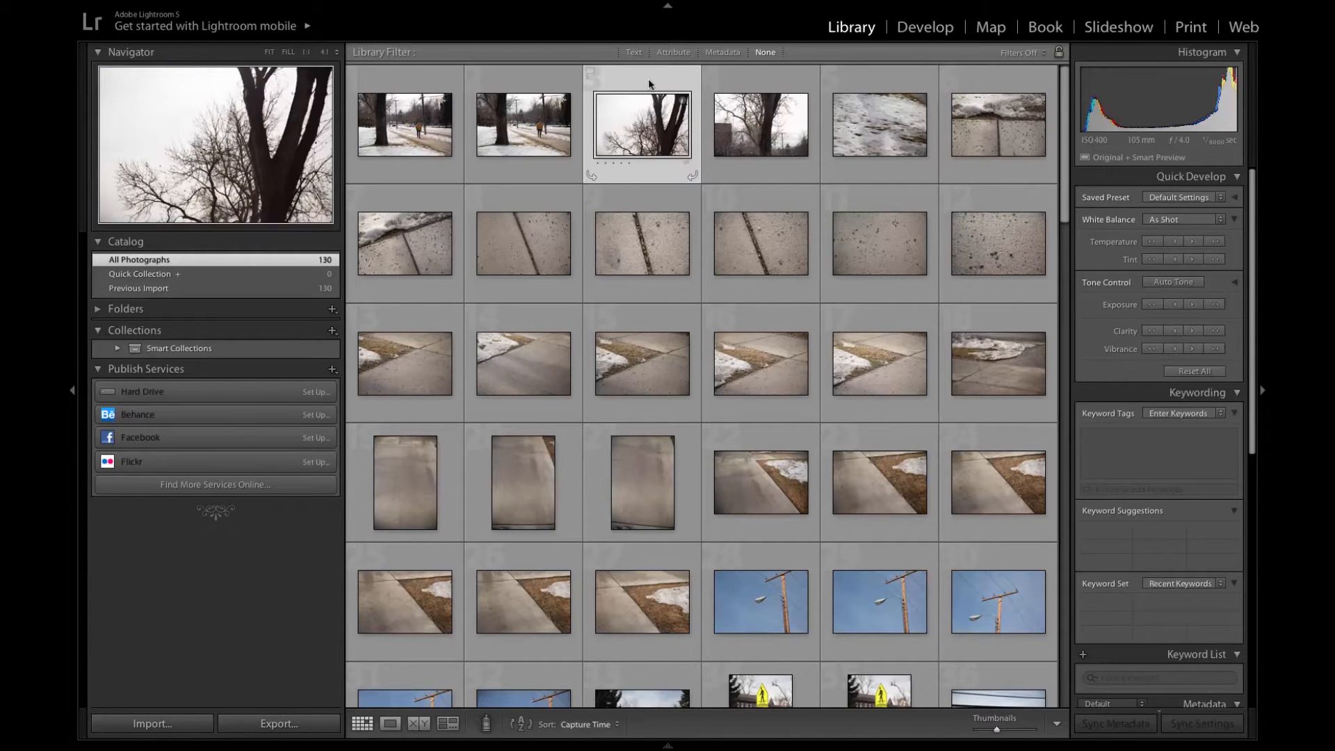
{"action": "right_click", "coordinate": [649, 84]}
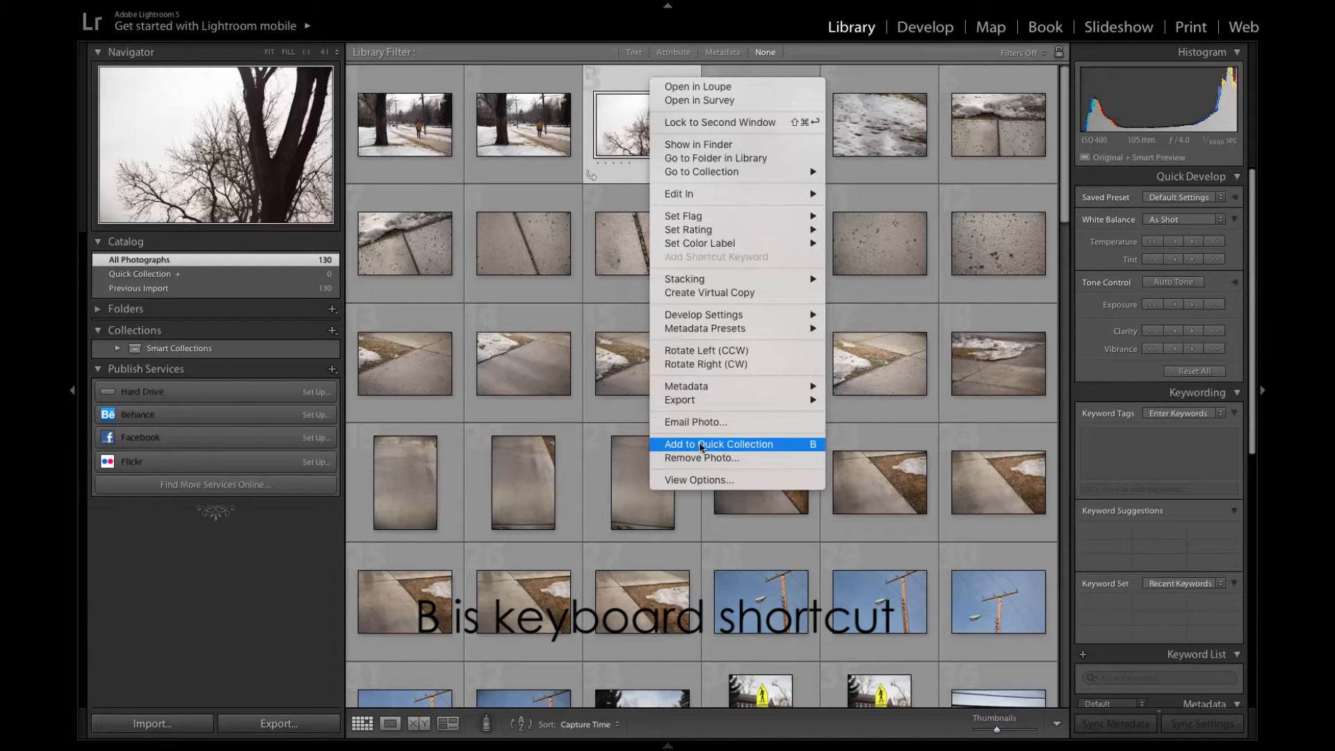
{"action": "left_click", "coordinate": [815, 446]}
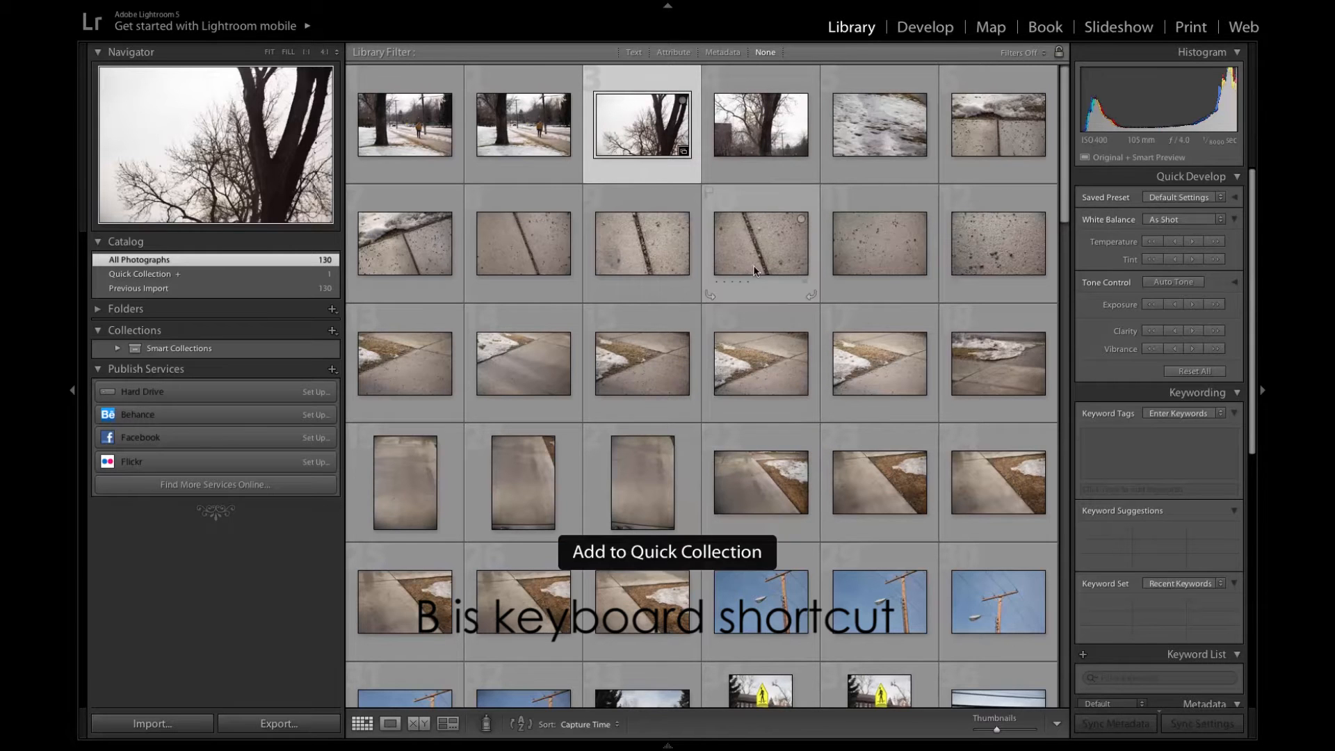
- Add the second row's third and fourth sidewalk crack photos and the fifth row's first street lamp photo to the Quick Collection
{"action": "left_click", "coordinate": [753, 270]}
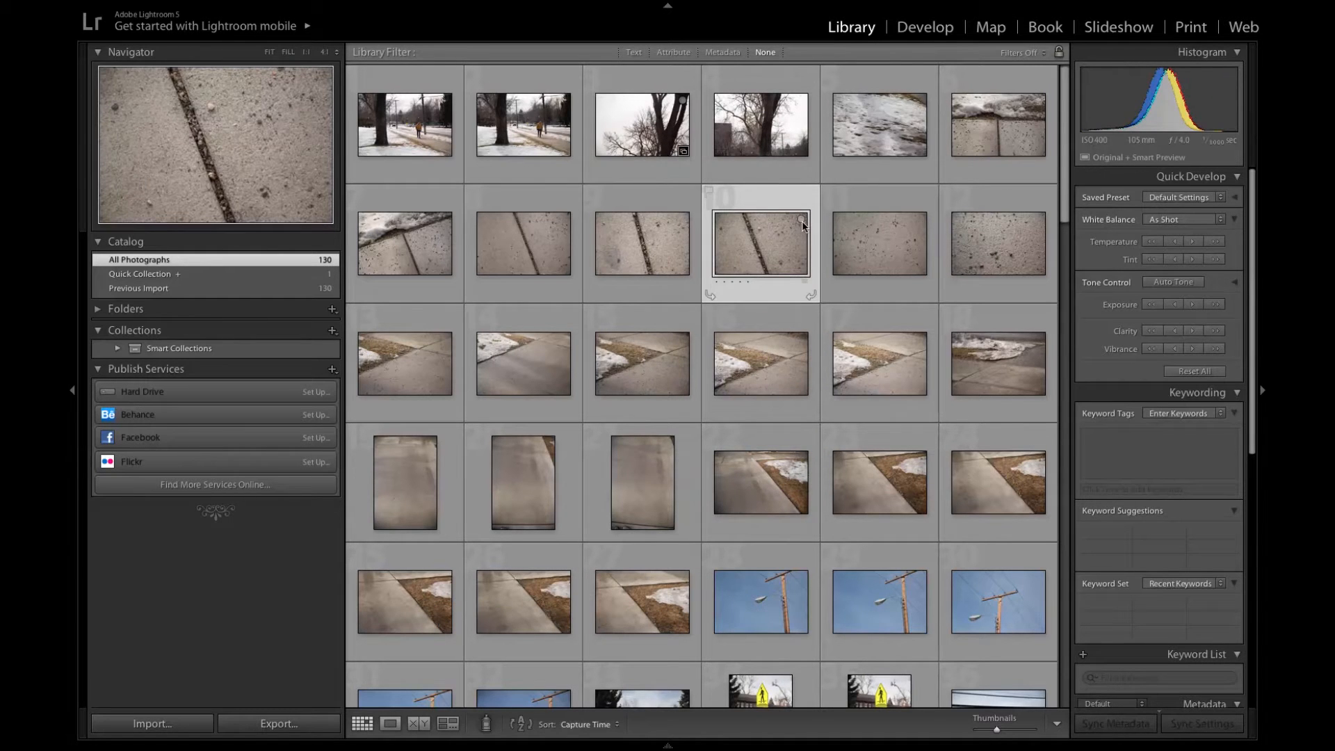
{"action": "key", "text": "b"}
{"action": "left_click", "coordinate": [803, 222]}
{"action": "left_click", "coordinate": [802, 221]}
{"action": "left_click", "coordinate": [617, 254]}
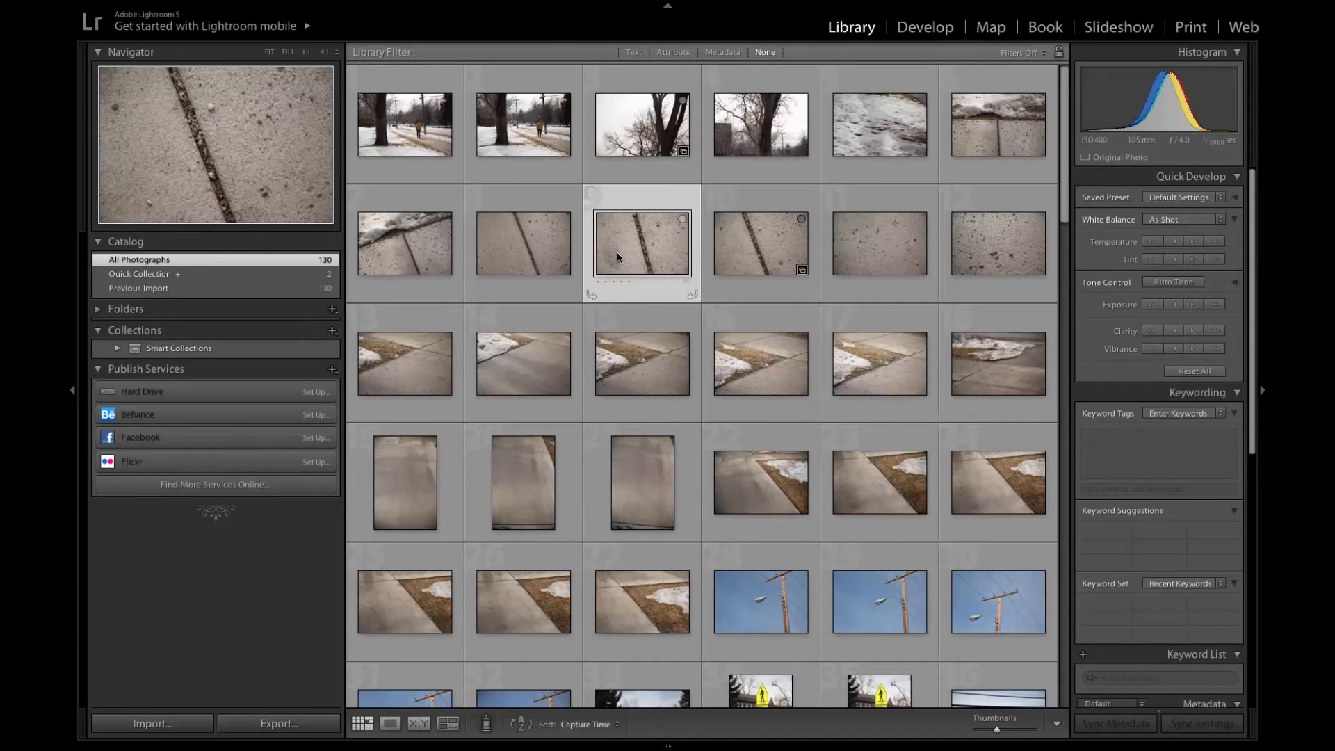
{"action": "left_click", "coordinate": [682, 220]}
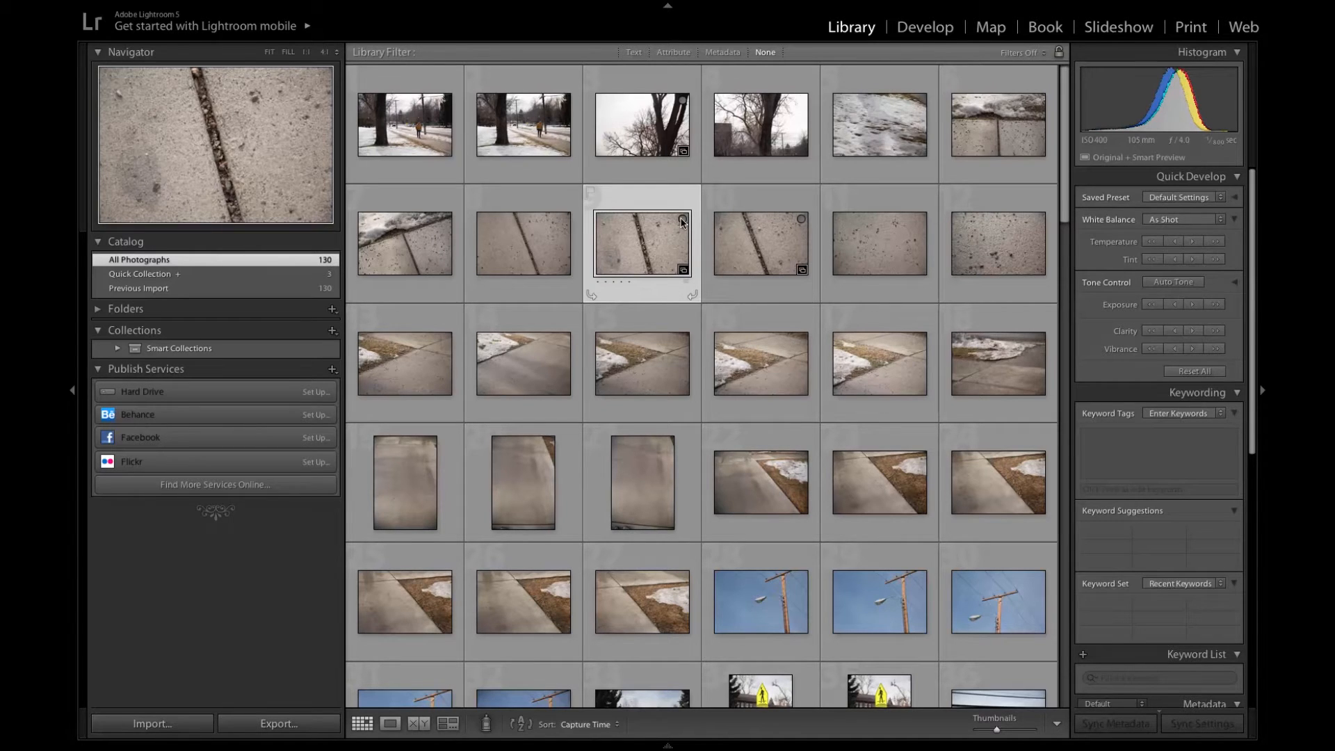
{"action": "left_click", "coordinate": [802, 579]}
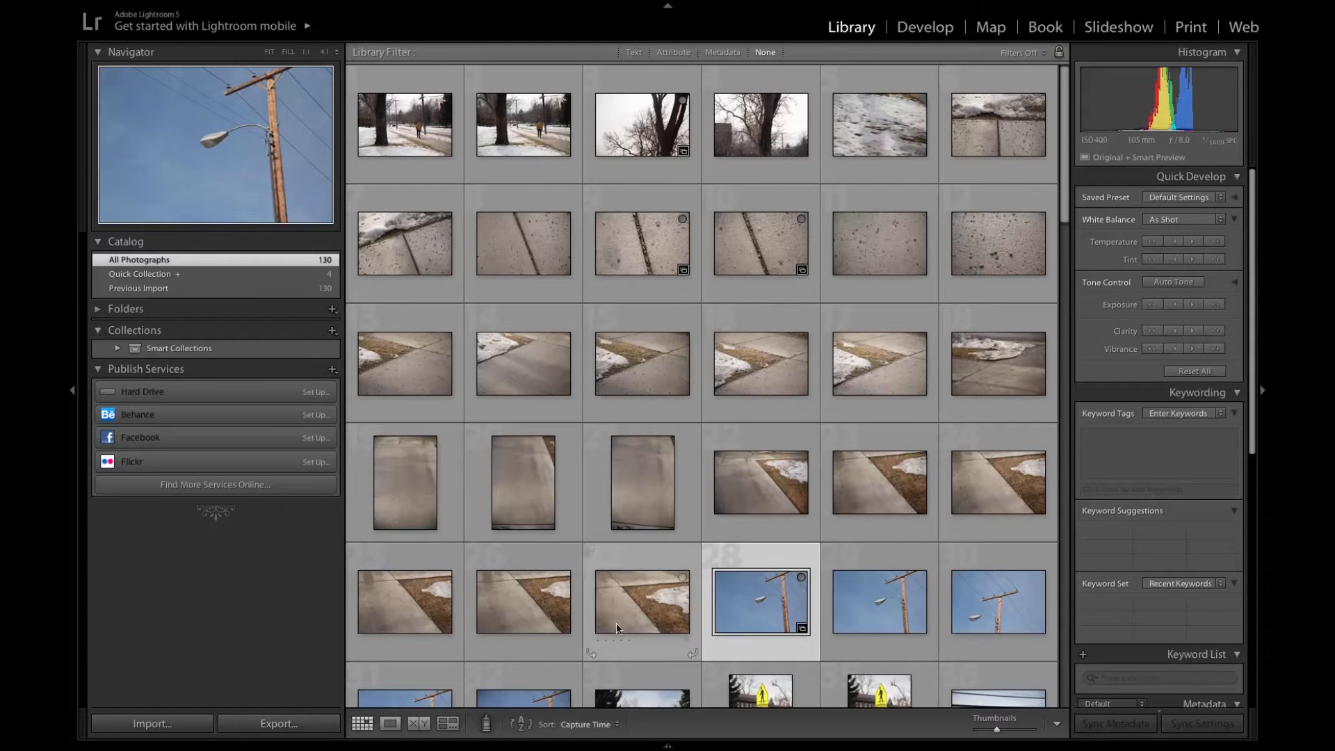
- Create a collection named "final images" that includes the selected street lamp photo
{"action": "left_click", "coordinate": [289, 331]}
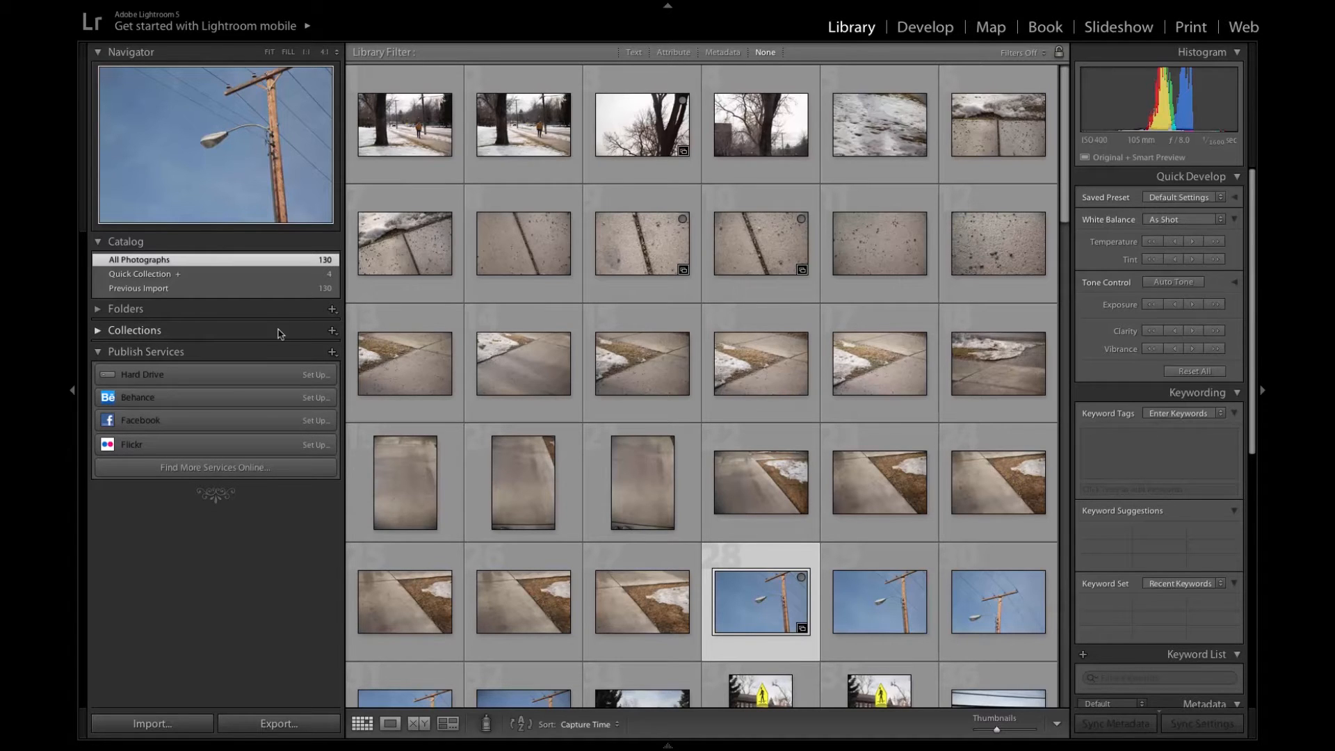
{"action": "left_click", "coordinate": [332, 331]}
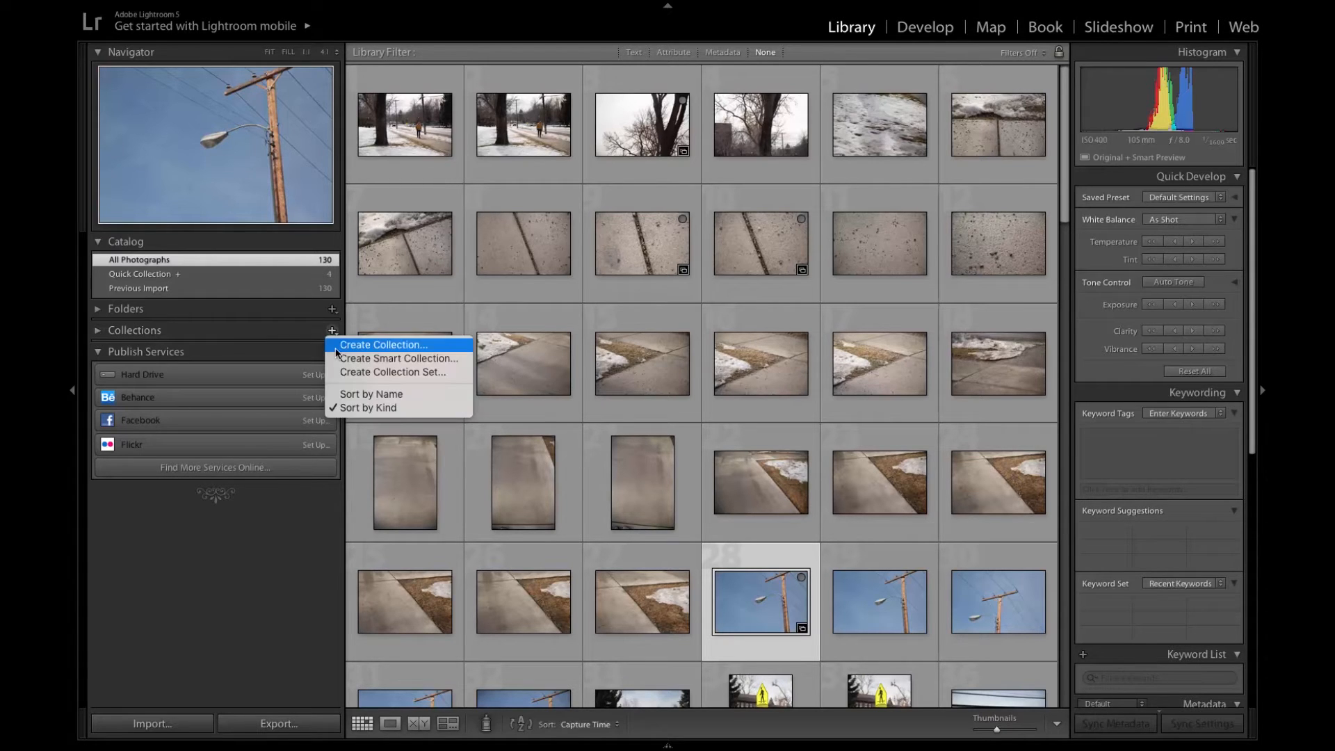
{"action": "left_click", "coordinate": [336, 351]}
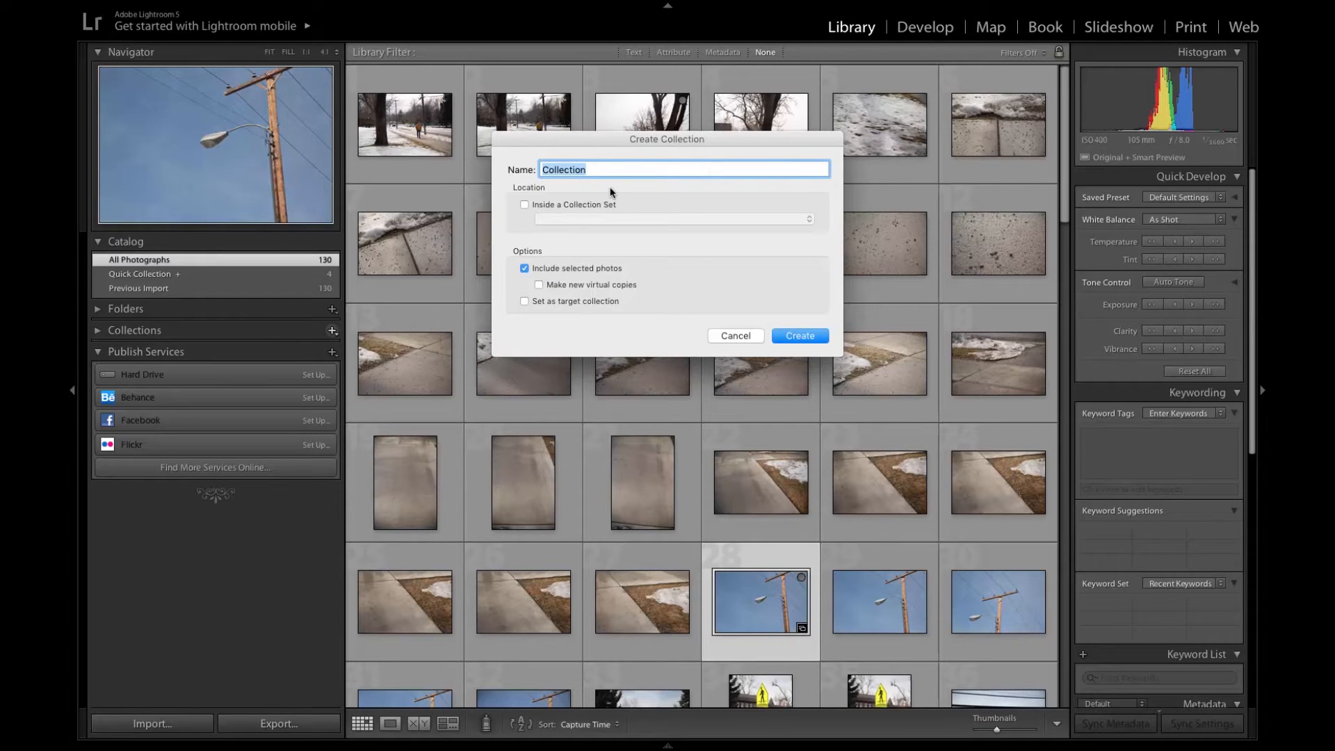
{"action": "type", "text": "final images"}
{"action": "left_click", "coordinate": [795, 336]}
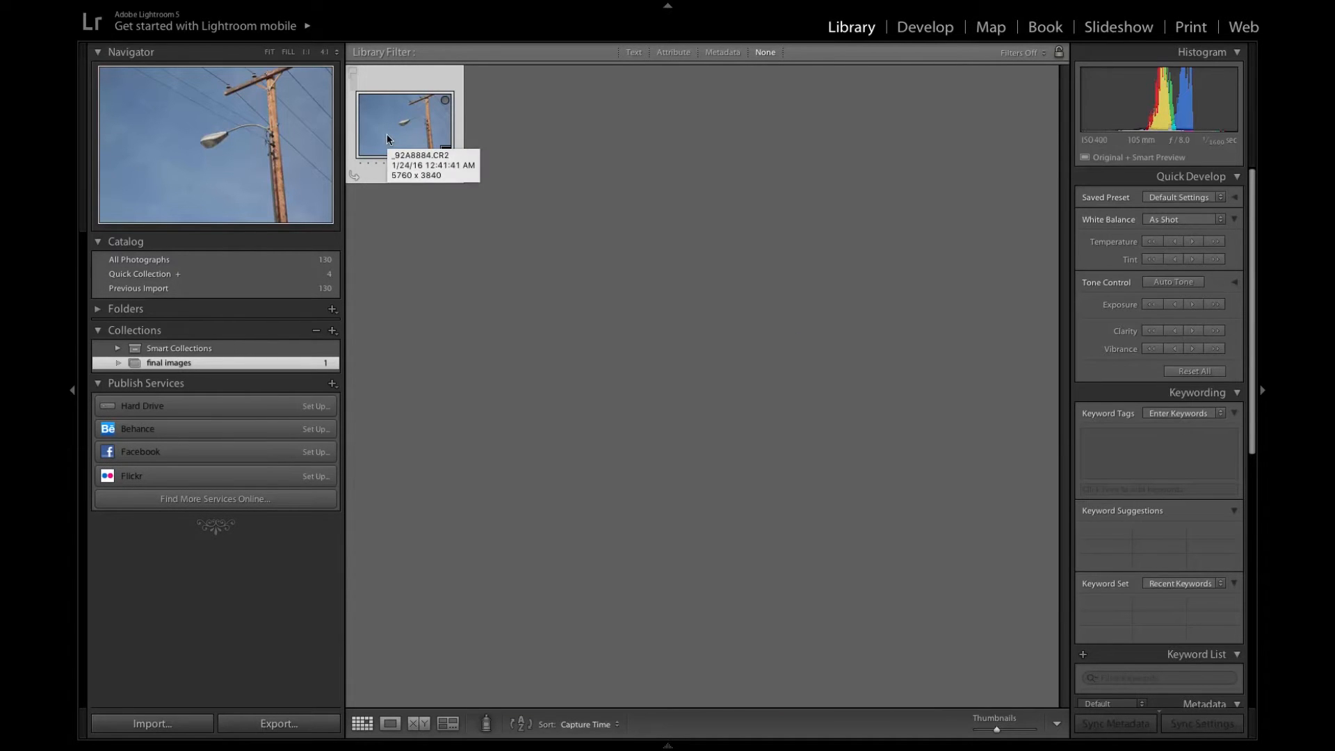
- From all photographs, add the second photo in the third row, the sidewalk with snow, to the final images collection
{"action": "left_click", "coordinate": [136, 263]}
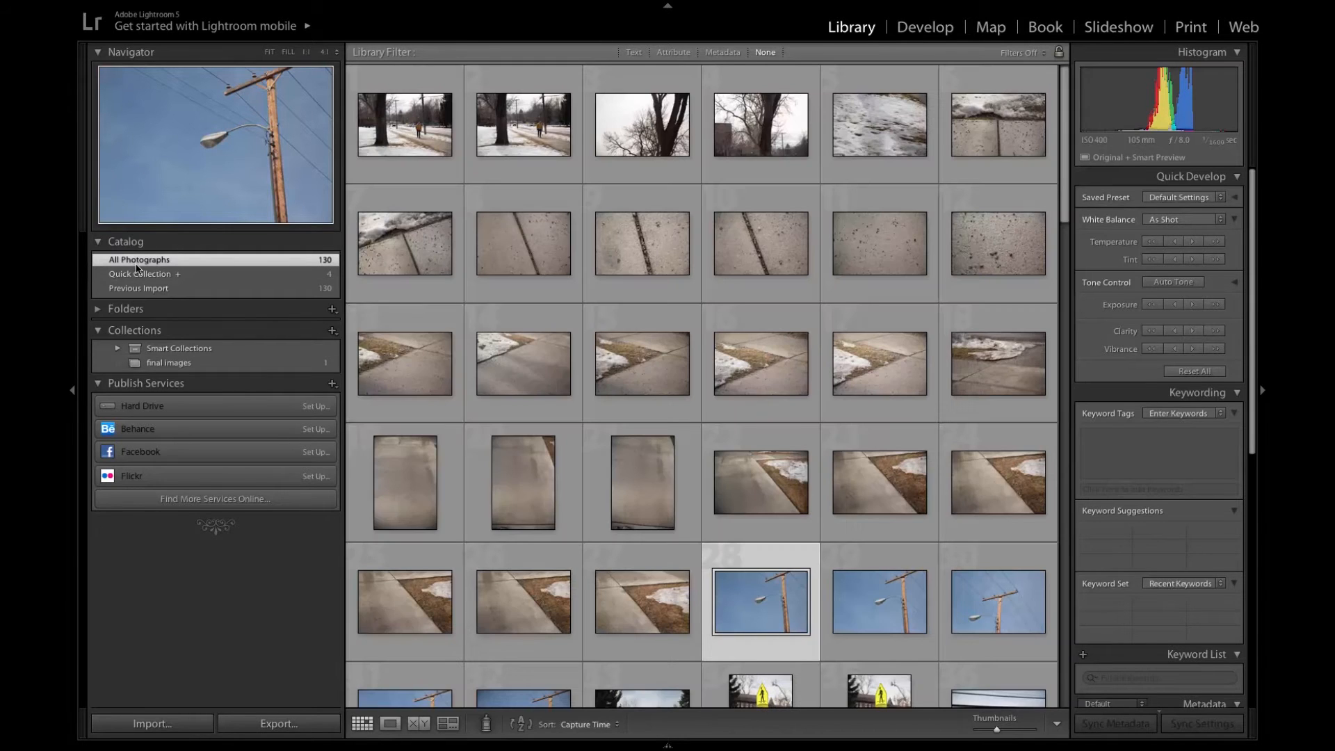
{"action": "left_click_drag", "start_coordinate": [417, 376], "coordinate": [196, 367]}
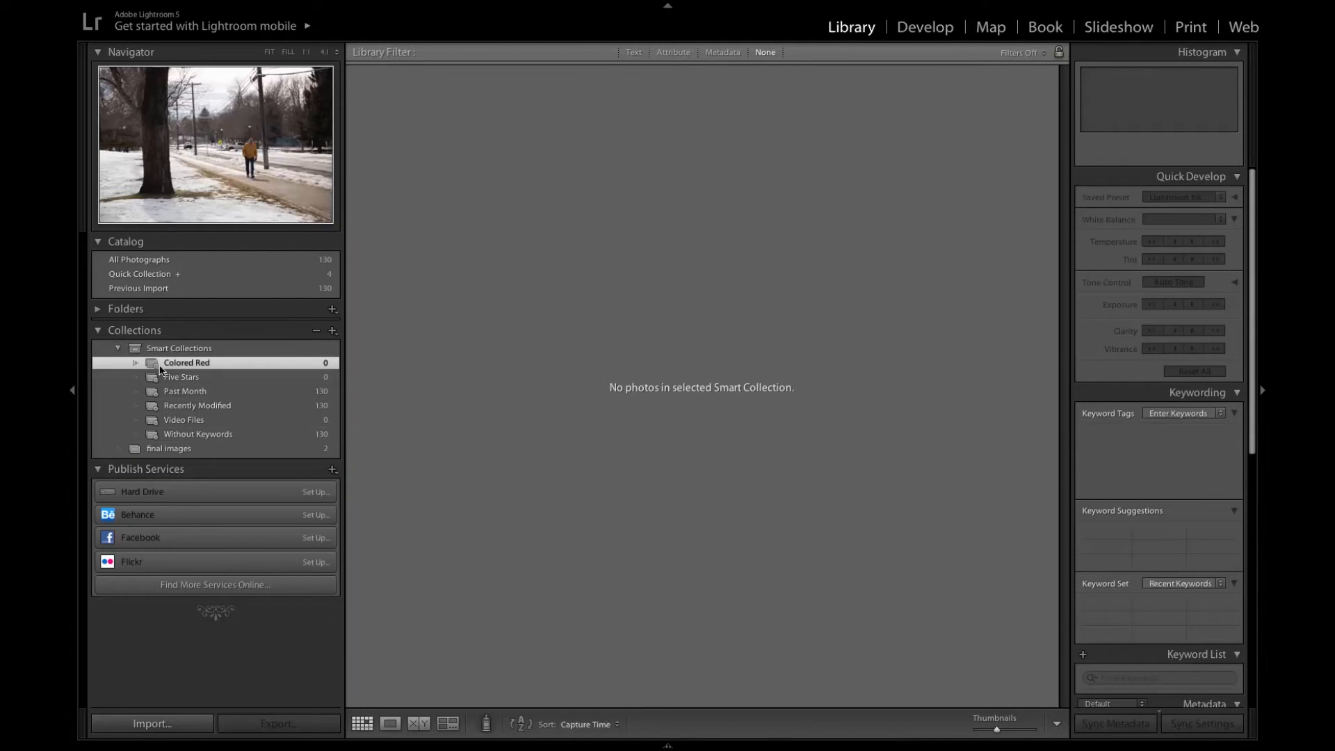
- Open the catalog's first photo in Loupe view, rate it five stars and flag it as a pick
{"action": "left_click", "coordinate": [142, 263]}
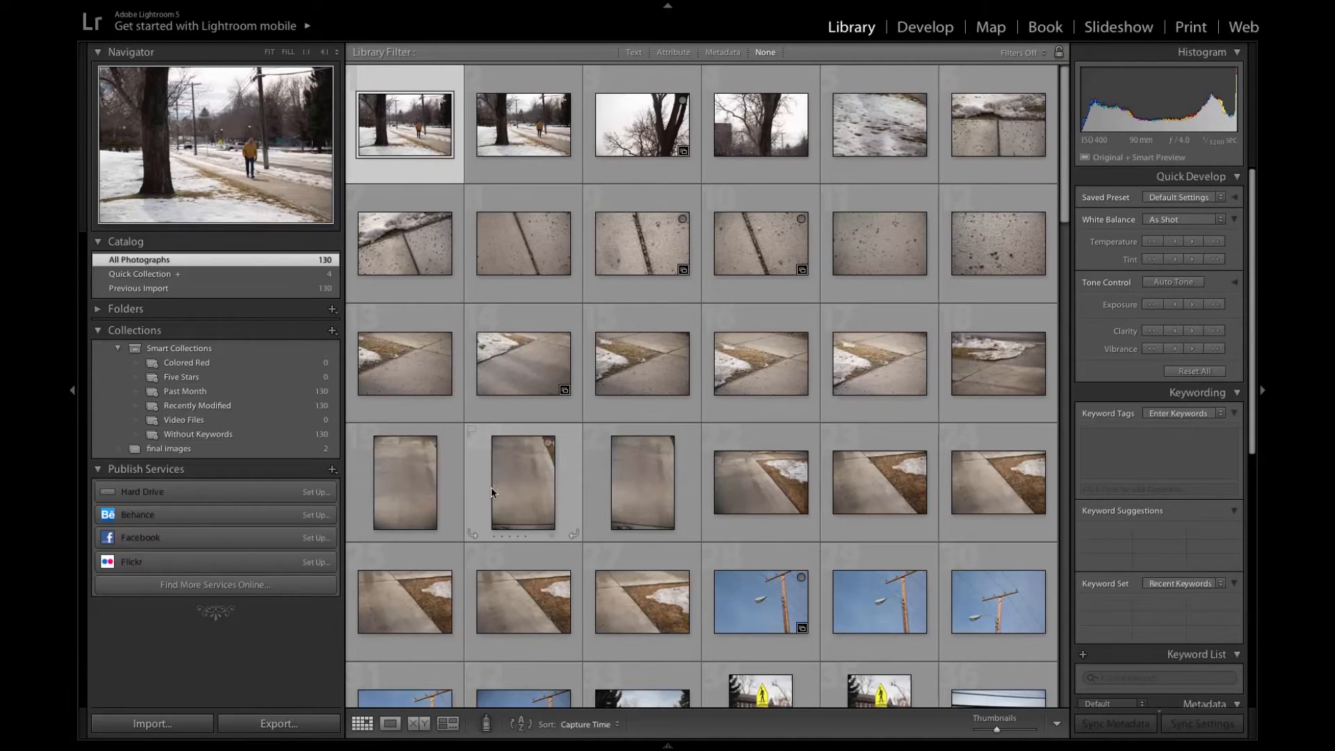
{"action": "key", "text": "e"}
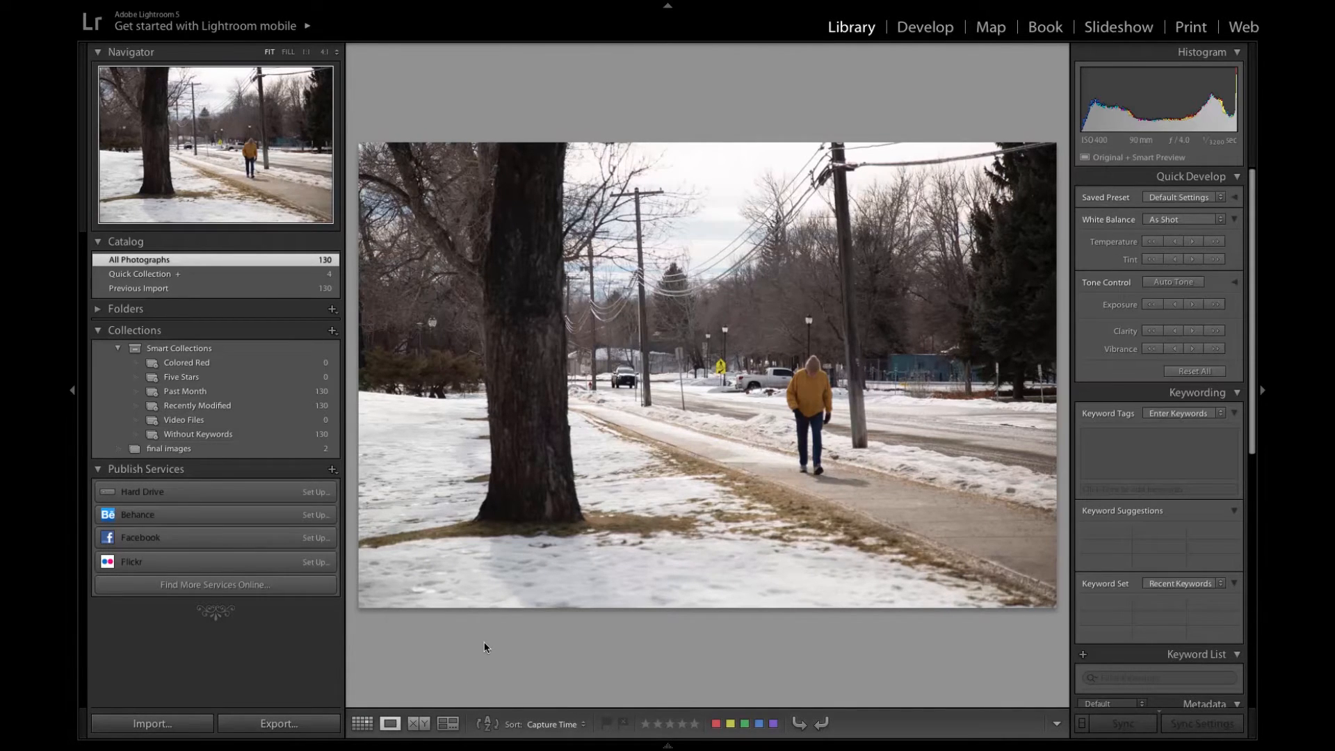
{"action": "left_click", "coordinate": [695, 724]}
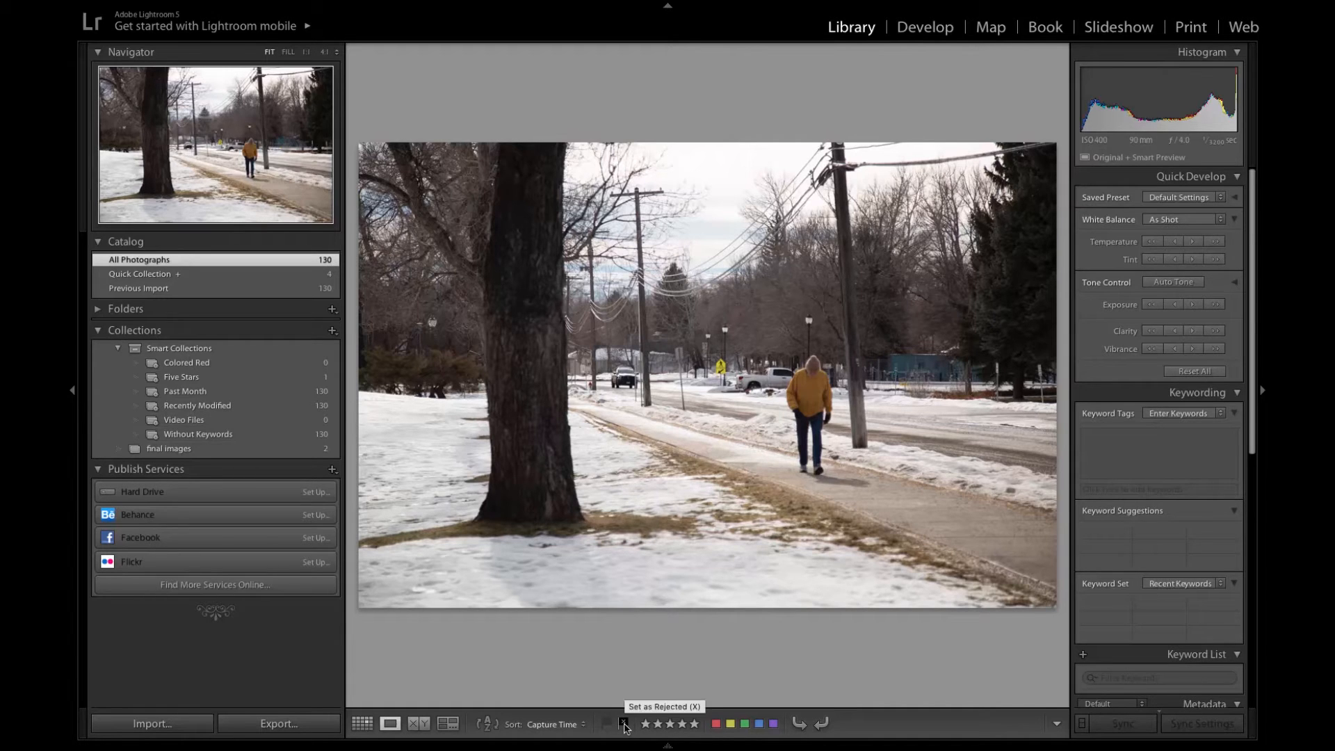
{"action": "left_click", "coordinate": [625, 725]}
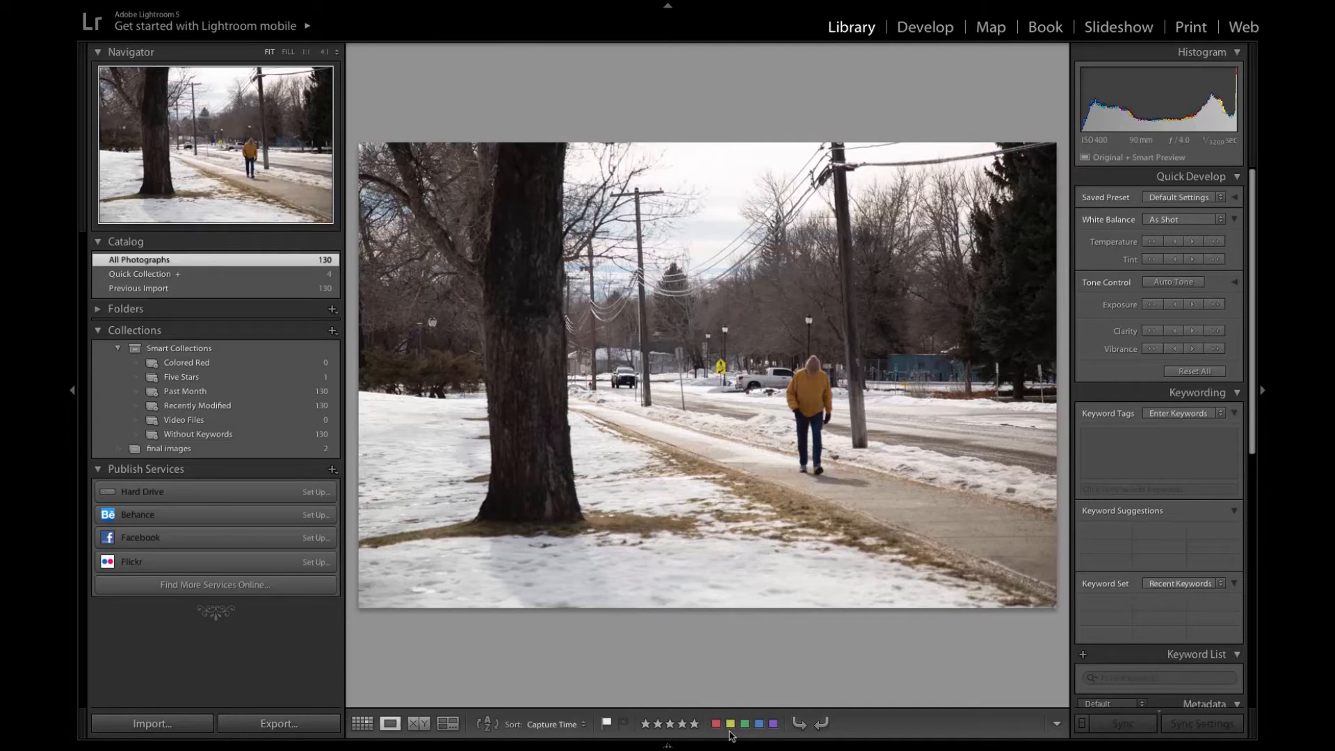
- Advance to the fourth photo, the large tree beside the dark building
{"action": "key", "text": "Right"}
{"action": "key", "text": "Right"}
{"action": "key", "text": "Right"}
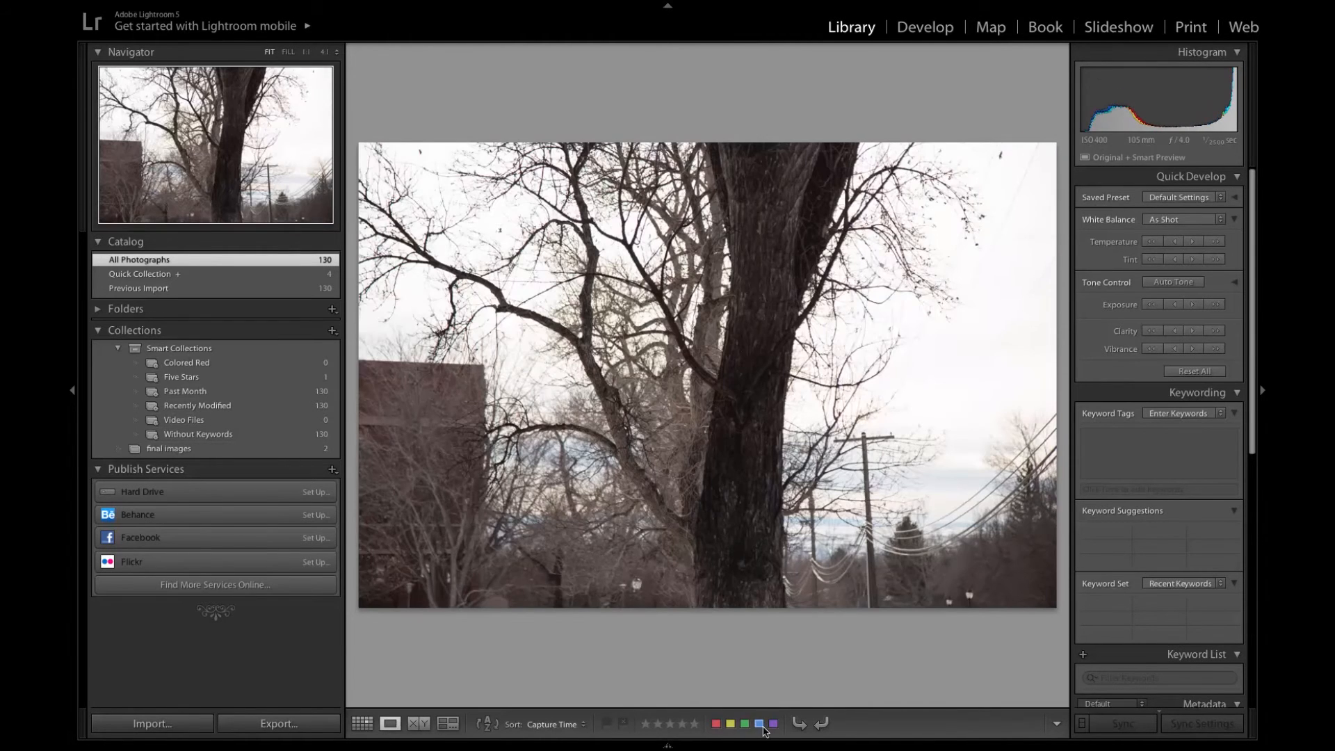
- Hide the Color Label controls in the Loupe view toolbar and show them again
{"action": "left_click", "coordinate": [1056, 724]}
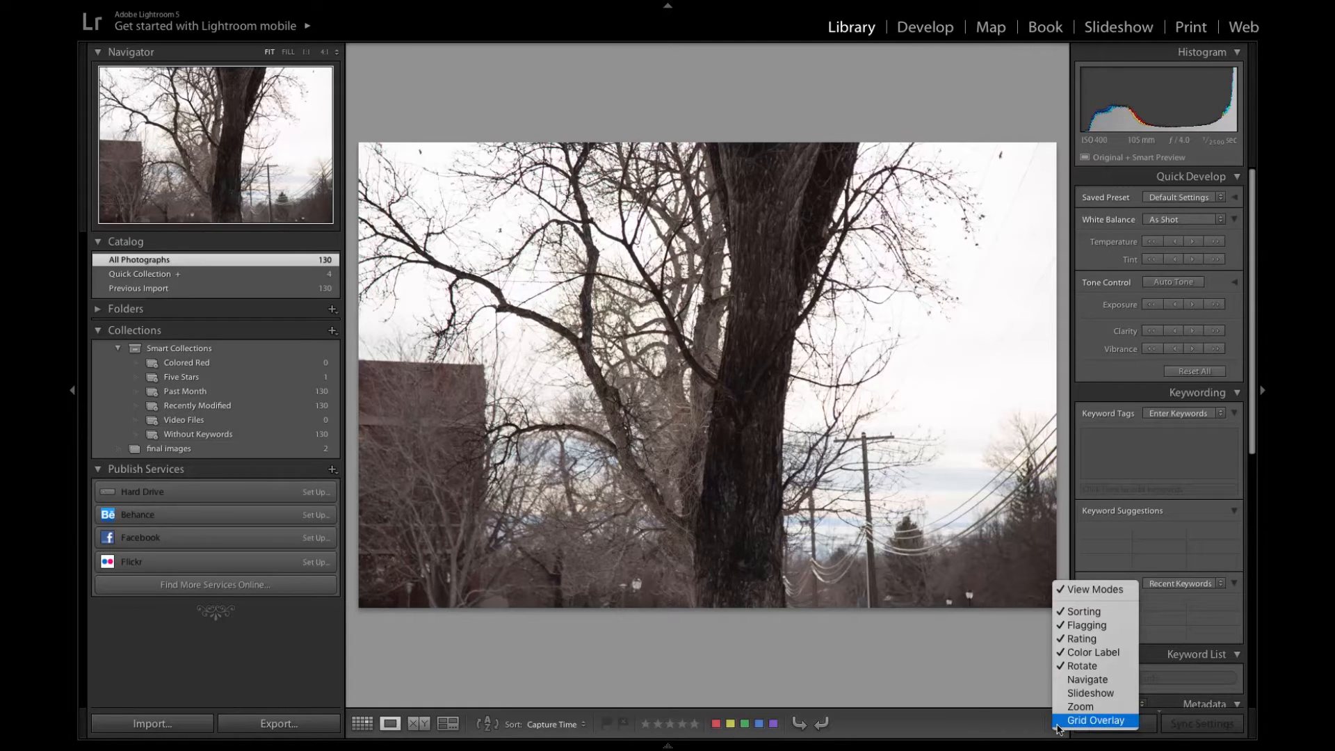
{"action": "left_click", "coordinate": [1006, 717]}
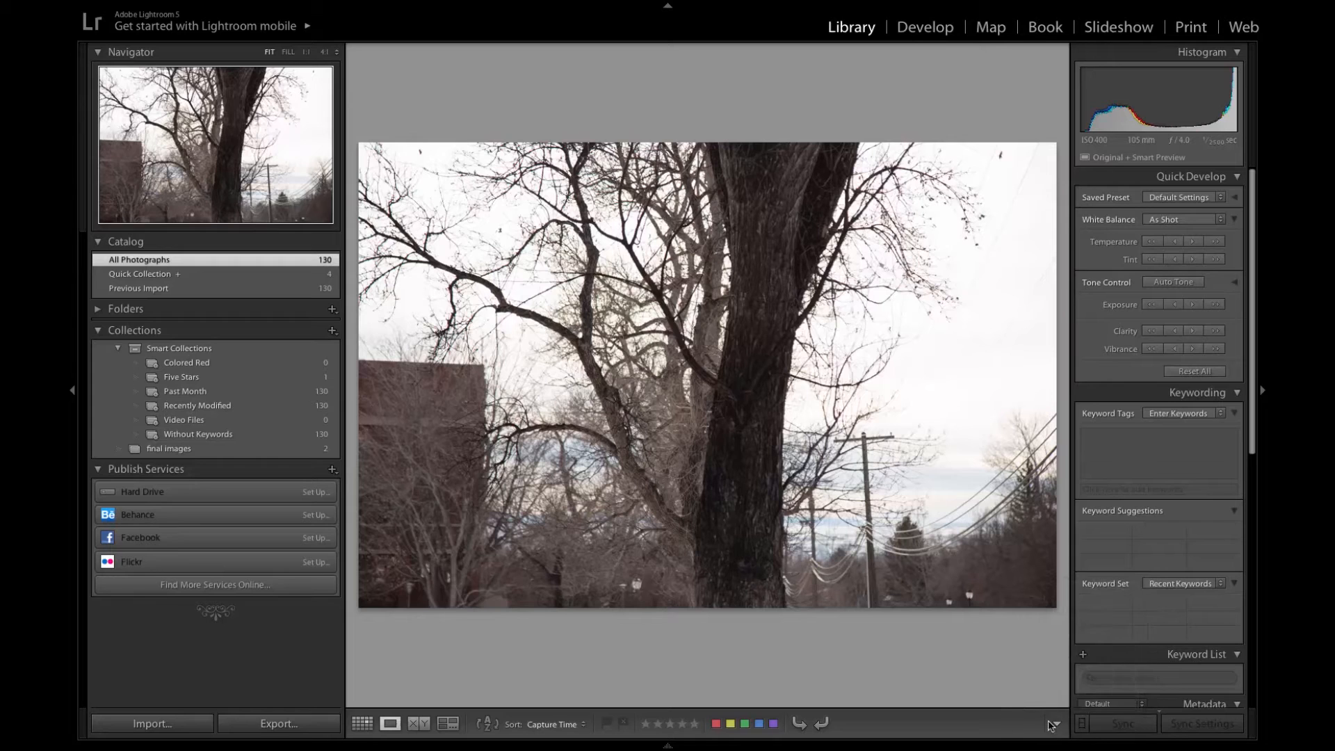
{"action": "left_click", "coordinate": [1054, 725]}
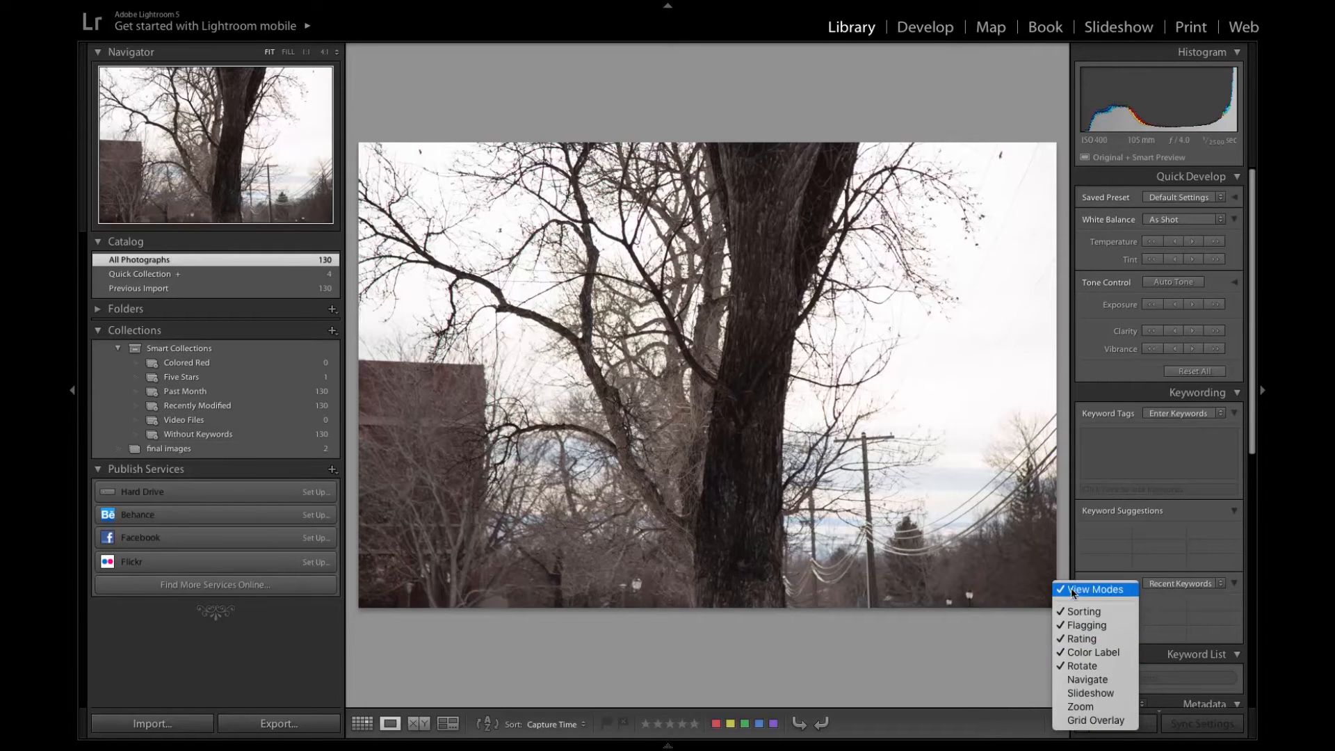
{"action": "left_click", "coordinate": [1077, 652]}
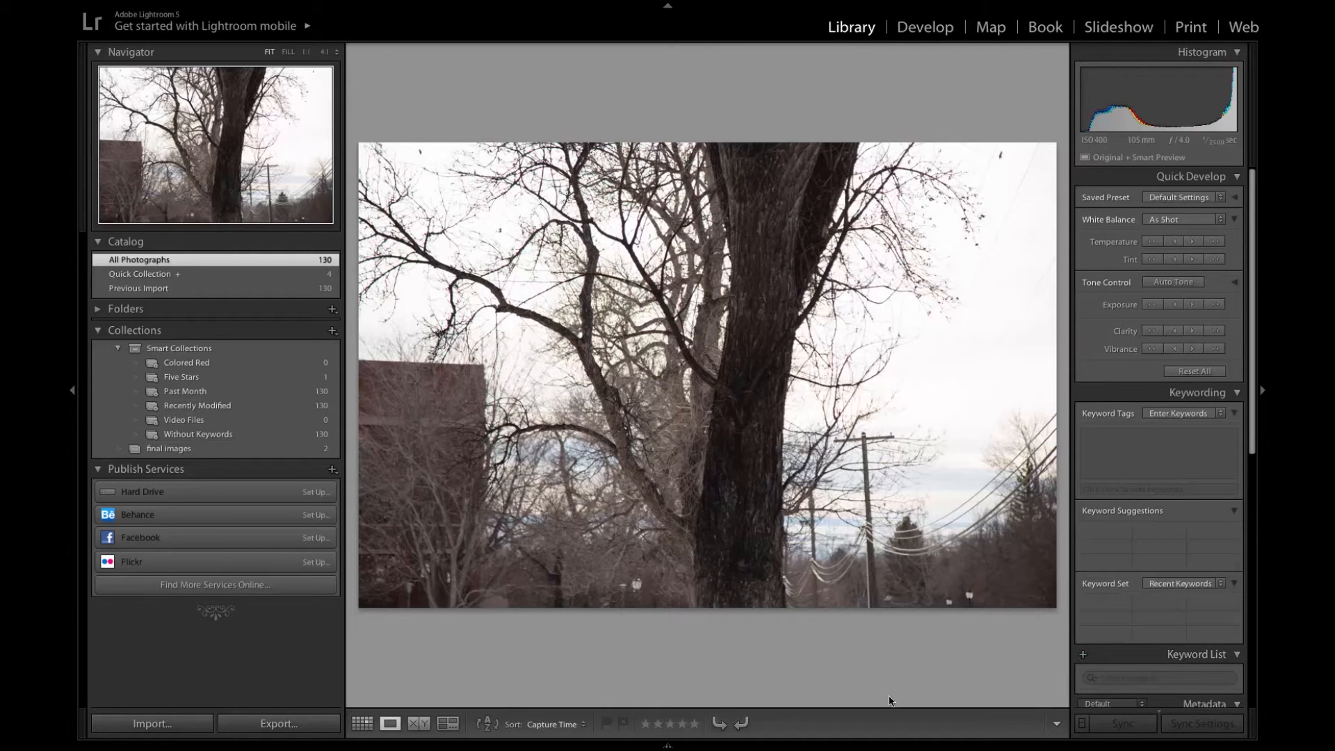
{"action": "left_click", "coordinate": [1056, 724]}
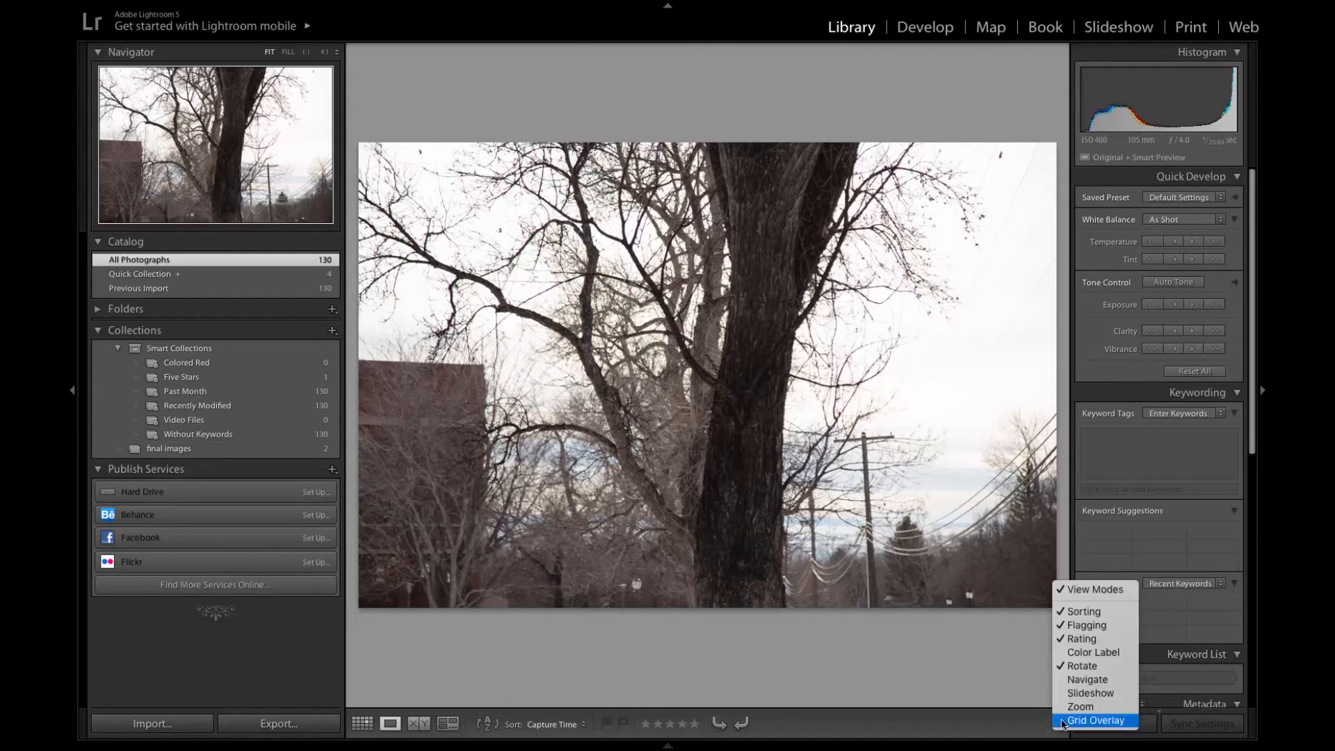
{"action": "left_click", "coordinate": [1083, 657]}
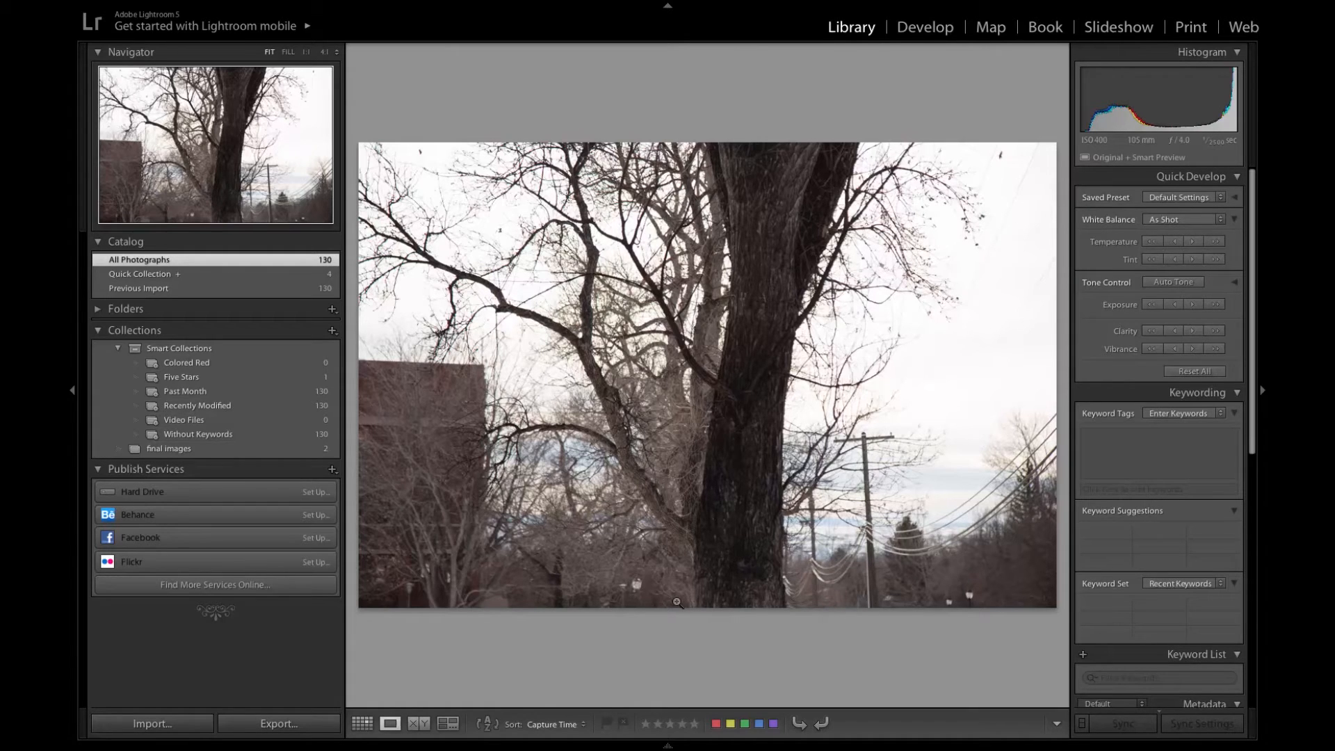
- Rotate the tree photo clockwise through a full turn in four 90-degree steps
{"action": "left_click", "coordinate": [667, 745]}
{"action": "left_click", "coordinate": [822, 724]}
{"action": "left_click", "coordinate": [822, 725]}
{"action": "left_click", "coordinate": [823, 724]}
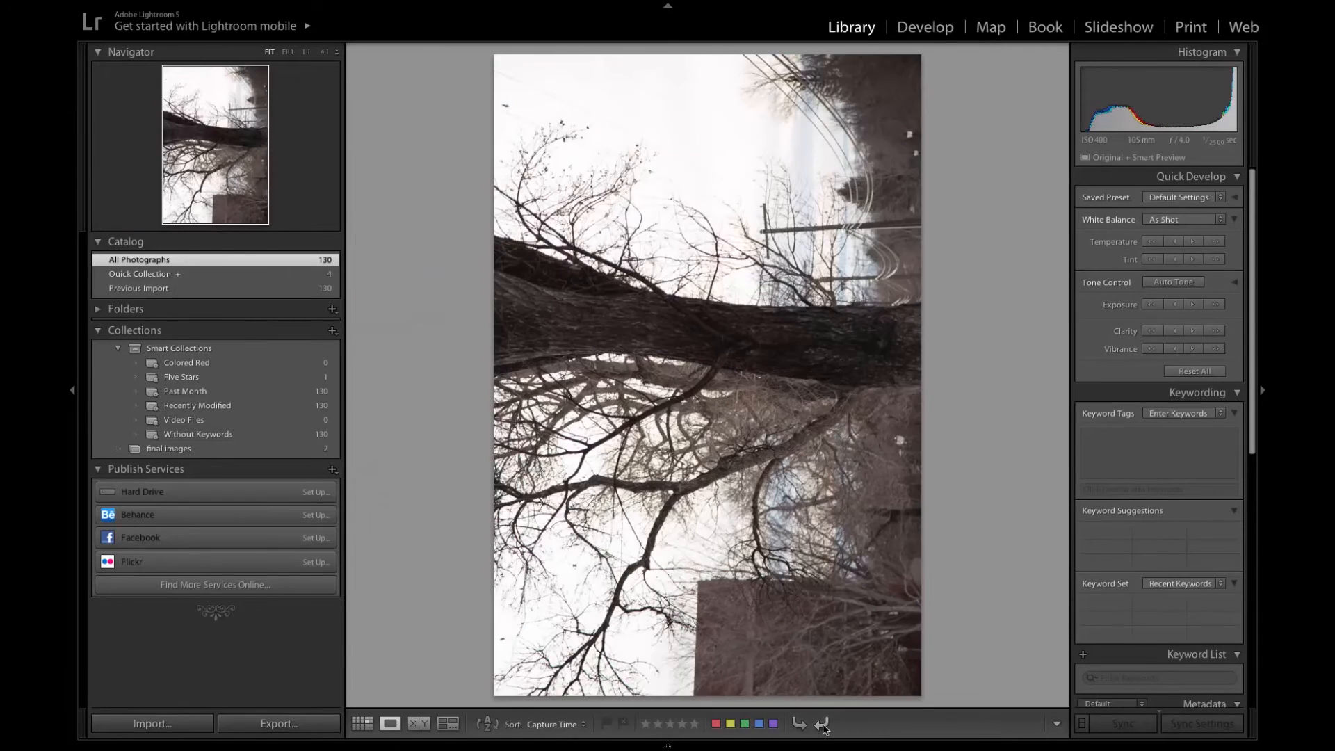
{"action": "left_click", "coordinate": [823, 724]}
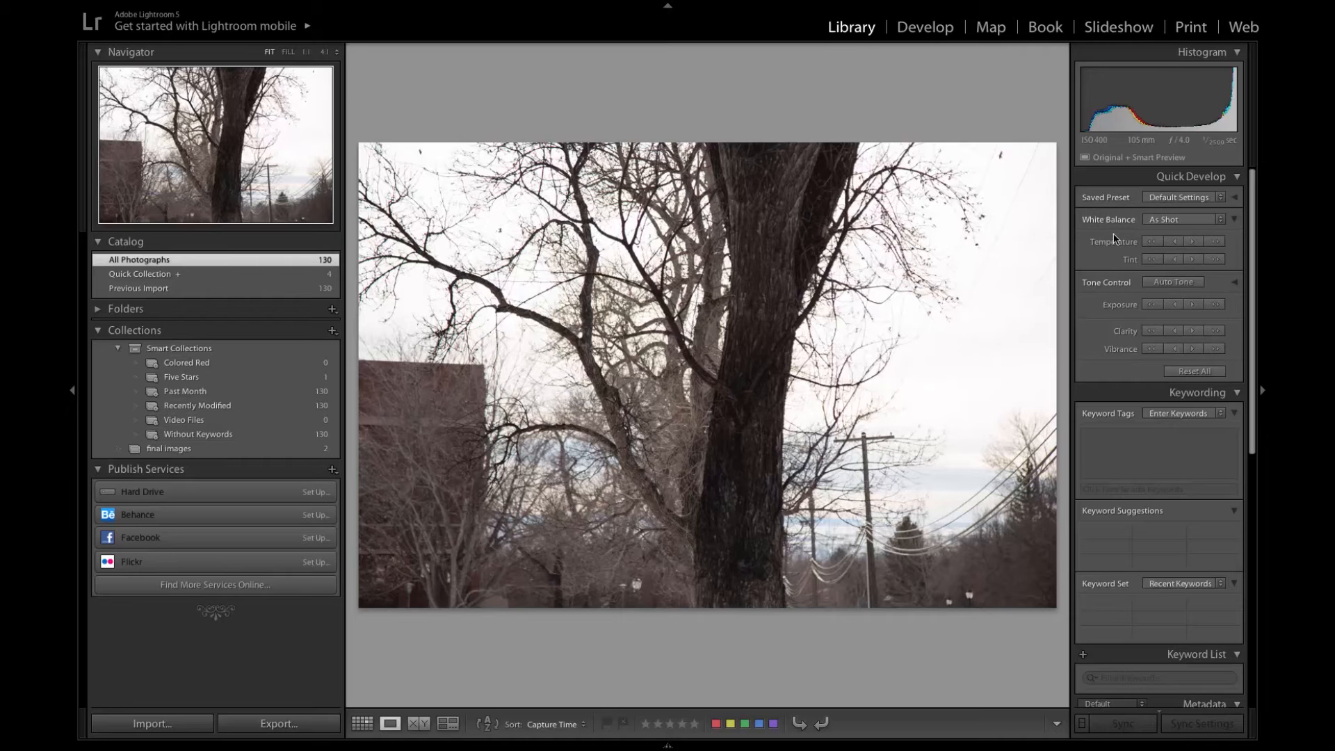
- Try the Custom white balance on the tree photo, and set its white balance to Auto
{"action": "left_click", "coordinate": [1160, 219]}
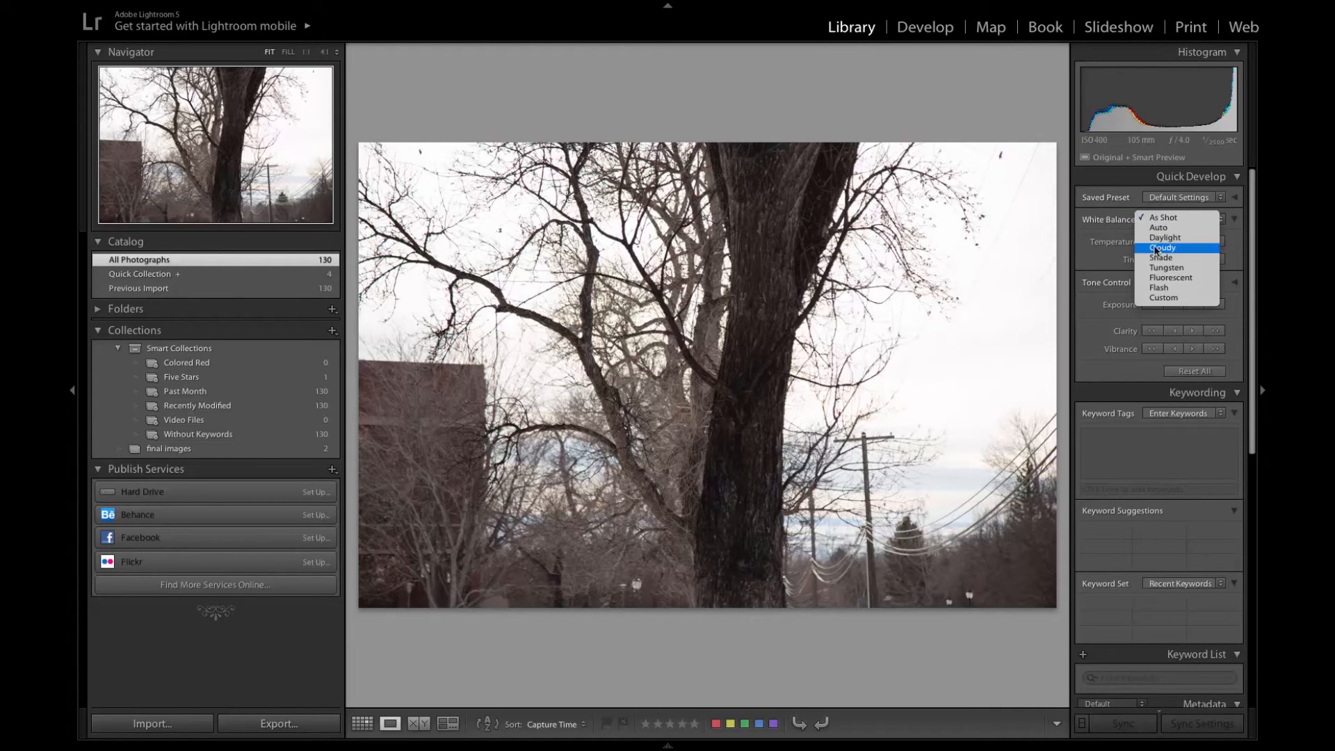
{"action": "left_click", "coordinate": [1148, 298]}
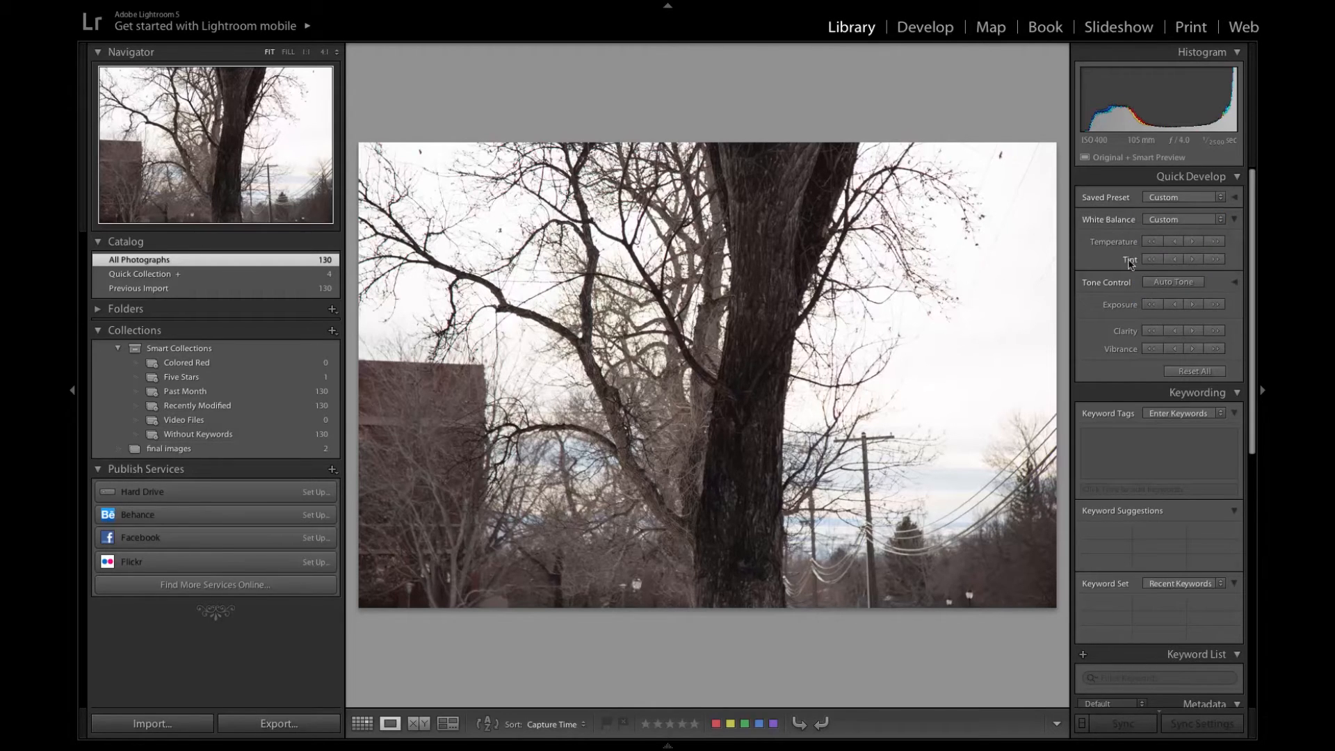
{"action": "left_click", "coordinate": [1178, 219]}
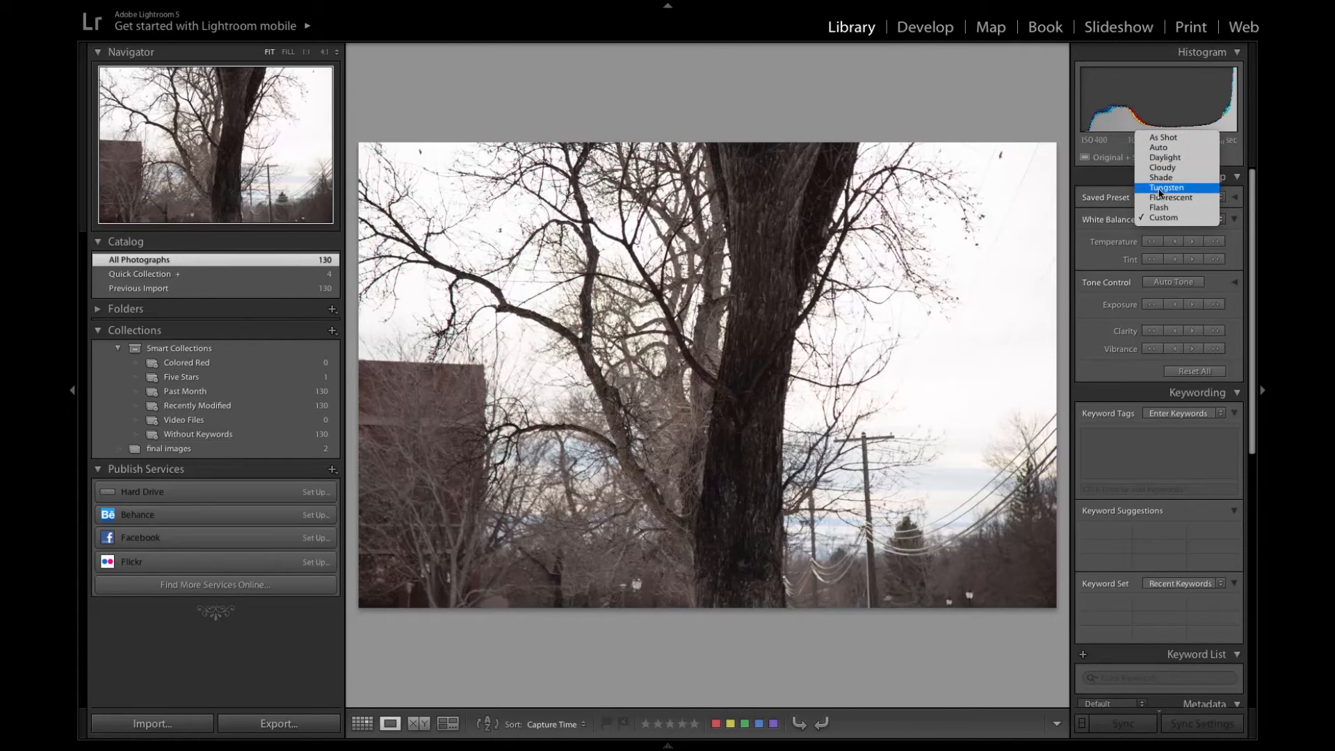
{"action": "left_click", "coordinate": [1146, 149]}
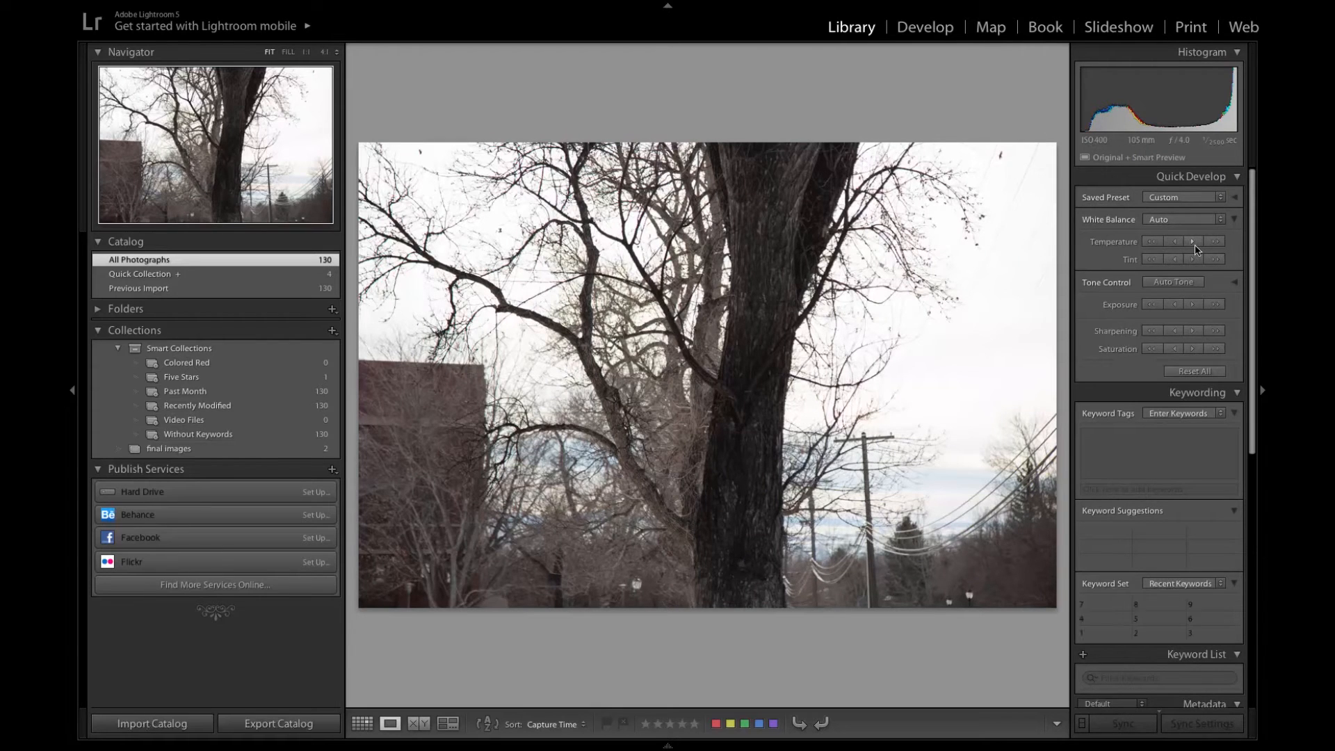
- Raise the tree photo's exposure in small increments, and lower it again to darken the image slightly
{"action": "left_click", "coordinate": [1192, 302]}
{"action": "left_click", "coordinate": [1192, 302]}
{"action": "left_click", "coordinate": [1192, 302]}
{"action": "left_click", "coordinate": [1192, 302]}
{"action": "left_click", "coordinate": [1176, 304]}
{"action": "left_click", "coordinate": [1176, 305]}
{"action": "left_click", "coordinate": [1176, 304]}
{"action": "left_click", "coordinate": [1176, 304]}
{"action": "left_click", "coordinate": [1176, 305]}
{"action": "left_click", "coordinate": [1177, 304]}
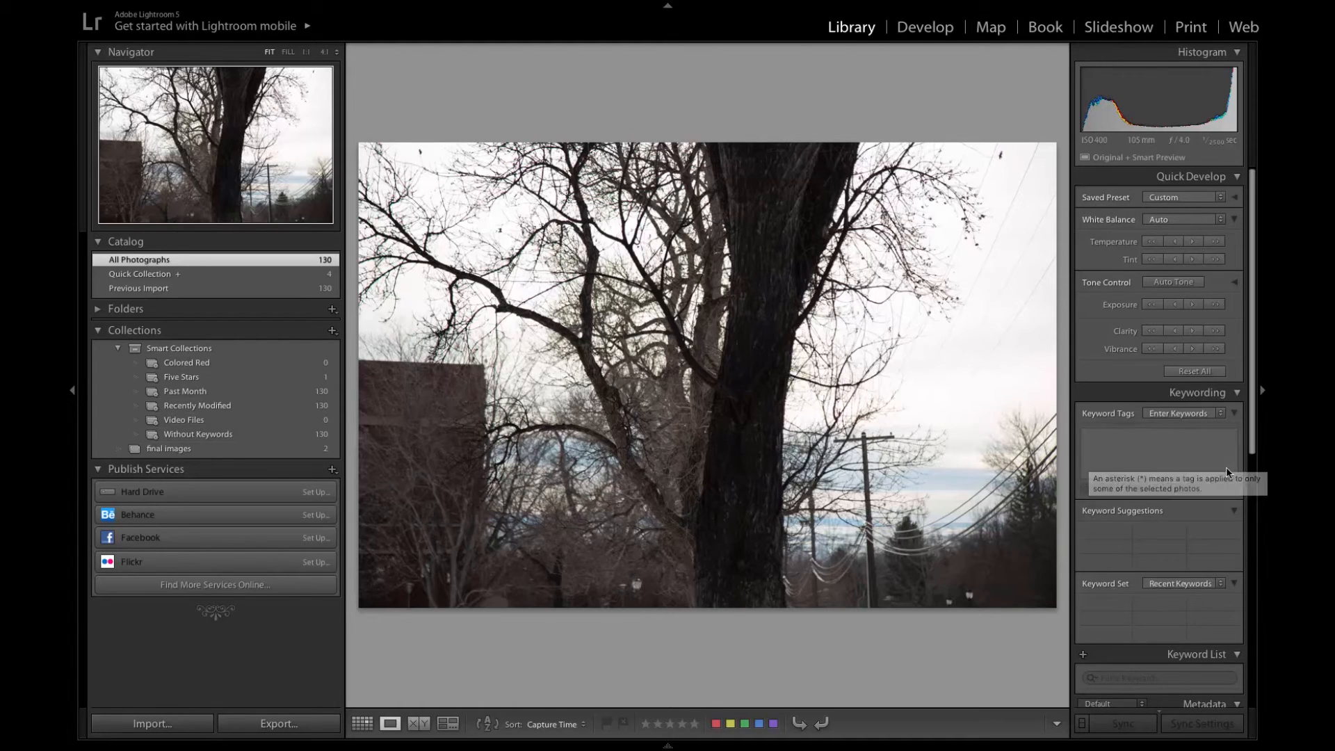
- Review the tree photo's metadata, including the copyright and camera details, and return to the Grid view
{"action": "left_click_drag", "start_coordinate": [1251, 439], "coordinate": [1251, 674]}
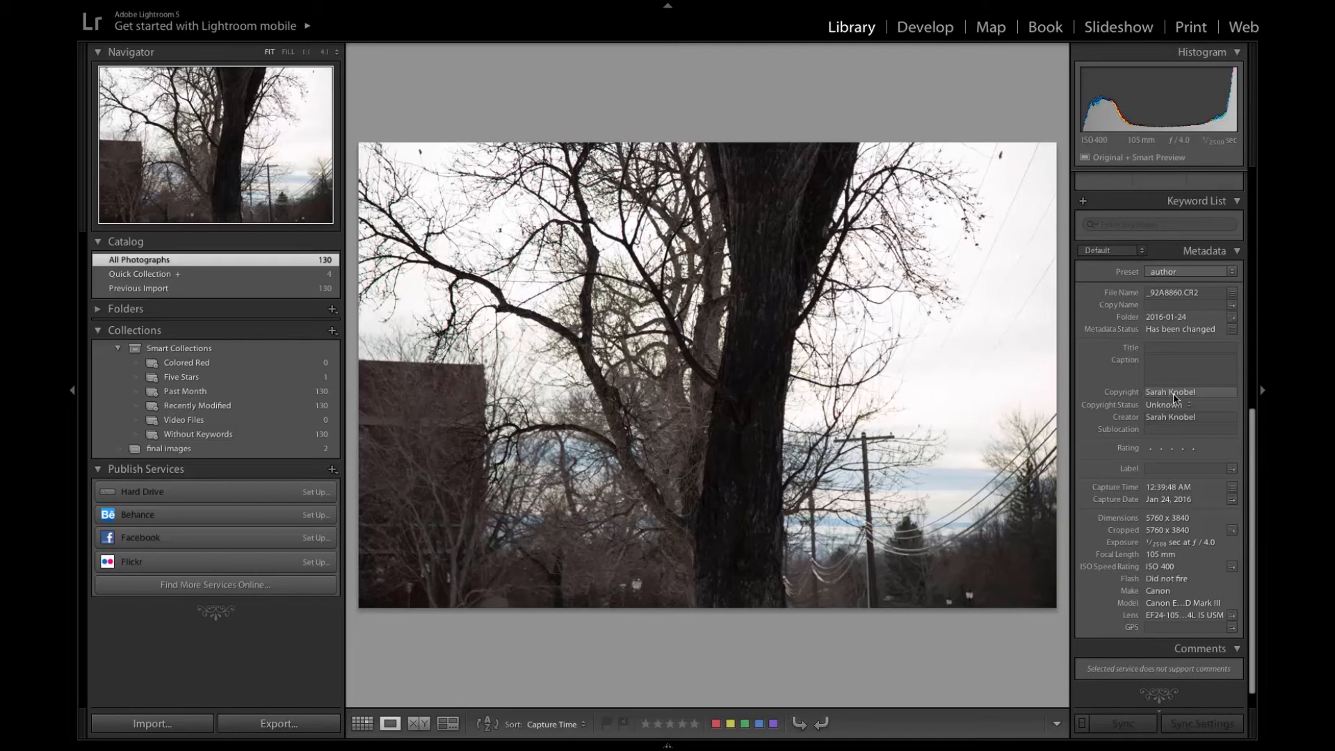
{"action": "key", "text": "g"}
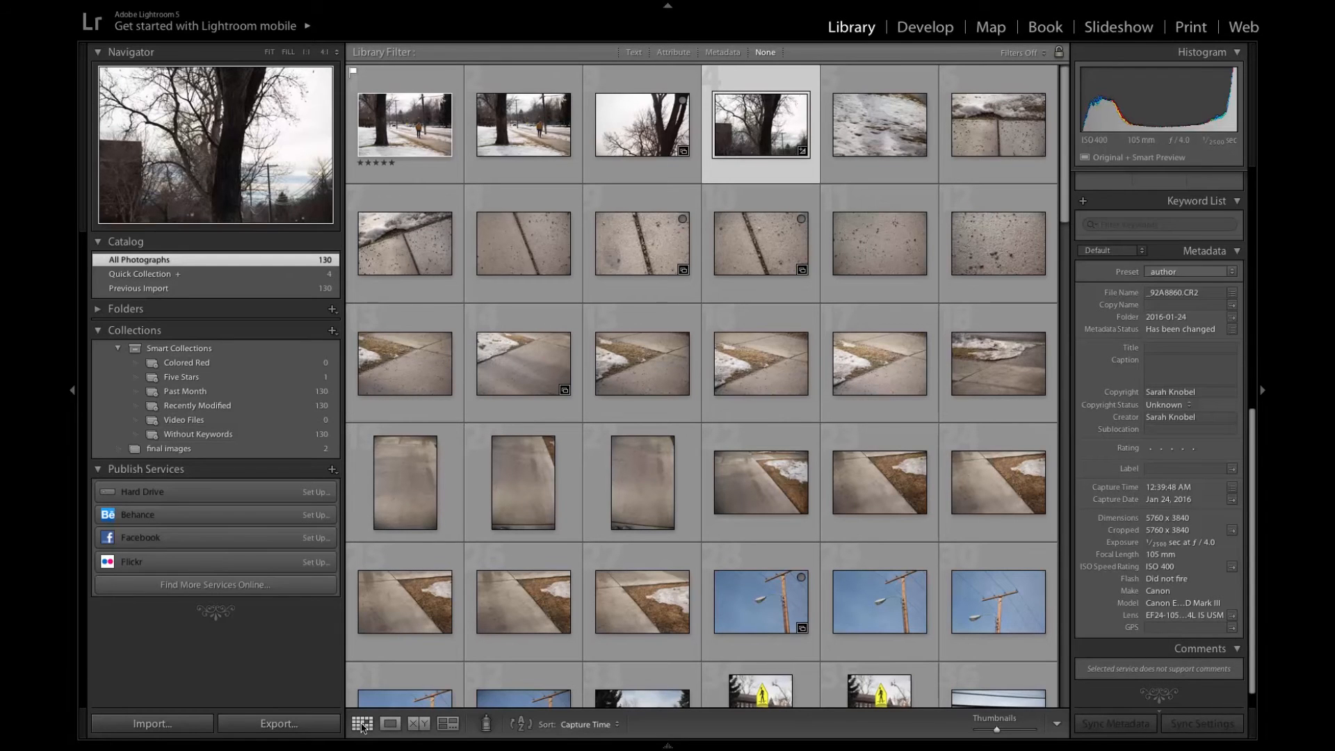
- Activate the Painter tool, set it to paint Settings, and browse the develop presets it can apply
{"action": "left_click", "coordinate": [488, 725]}
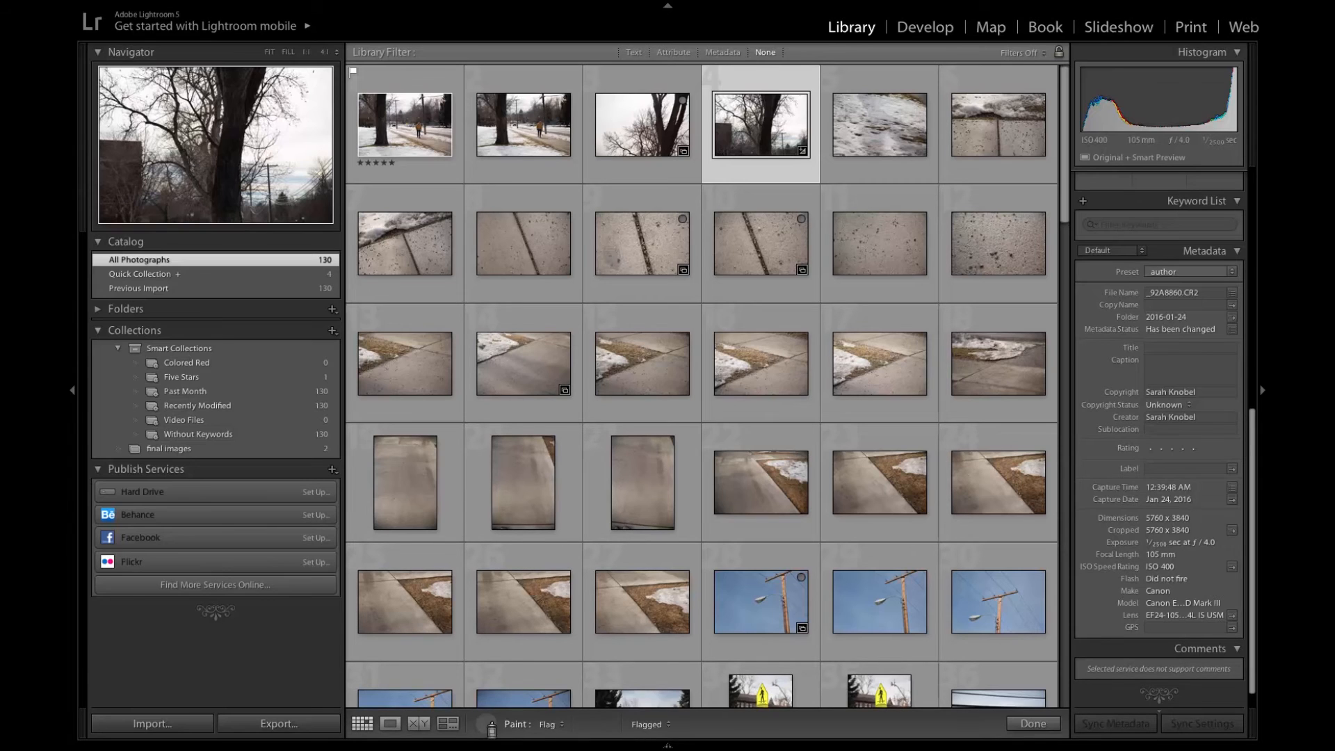
{"action": "left_click", "coordinate": [552, 725]}
{"action": "mouse_move", "coordinate": [565, 743]}
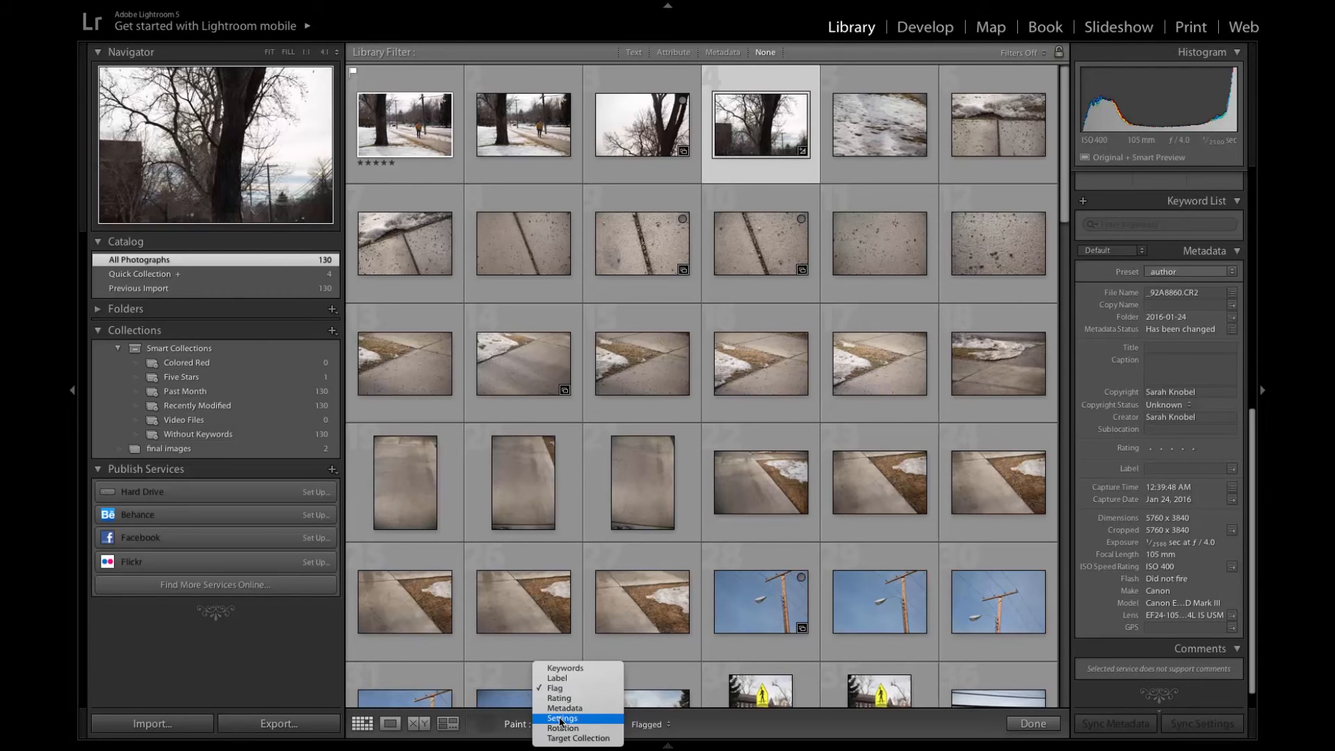
{"action": "left_click", "coordinate": [562, 721]}
{"action": "left_click", "coordinate": [648, 728]}
{"action": "left_click", "coordinate": [648, 729]}
{"action": "left_click", "coordinate": [647, 727]}
{"action": "mouse_move", "coordinate": [657, 692]}
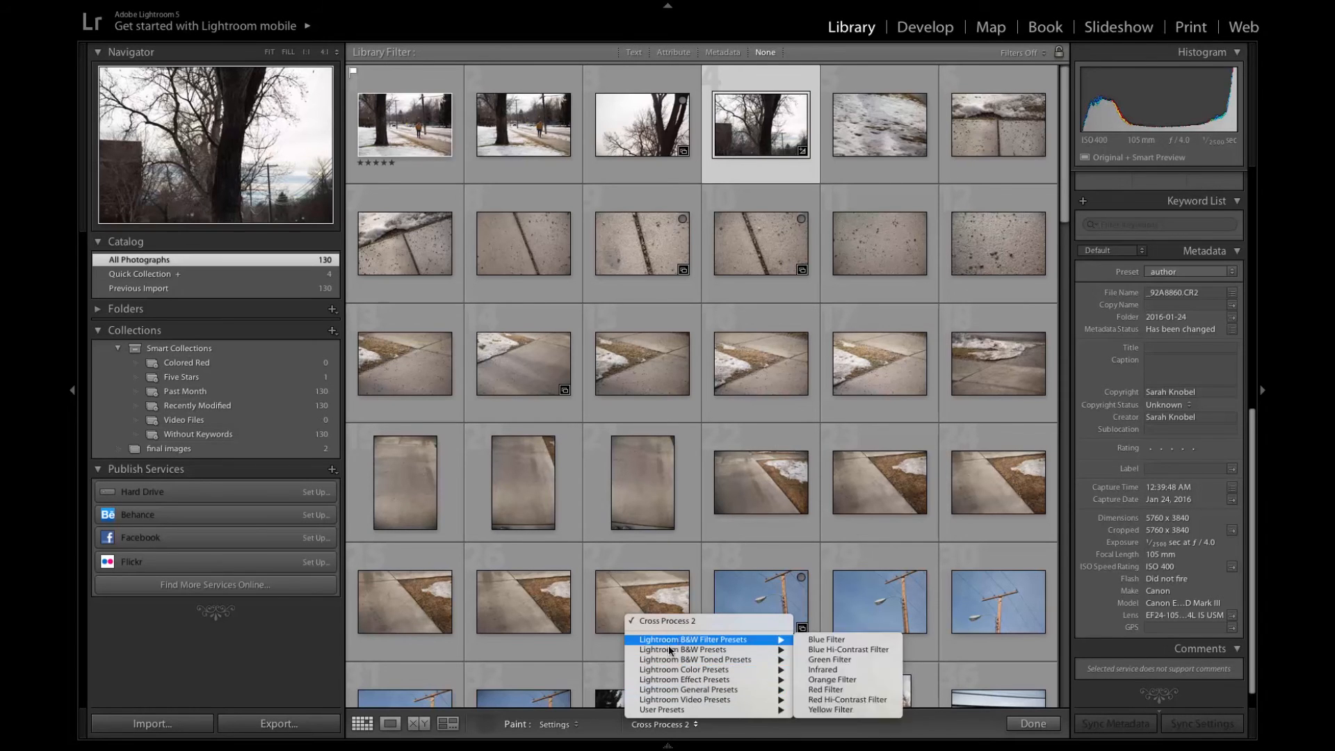
{"action": "left_click", "coordinate": [599, 737]}
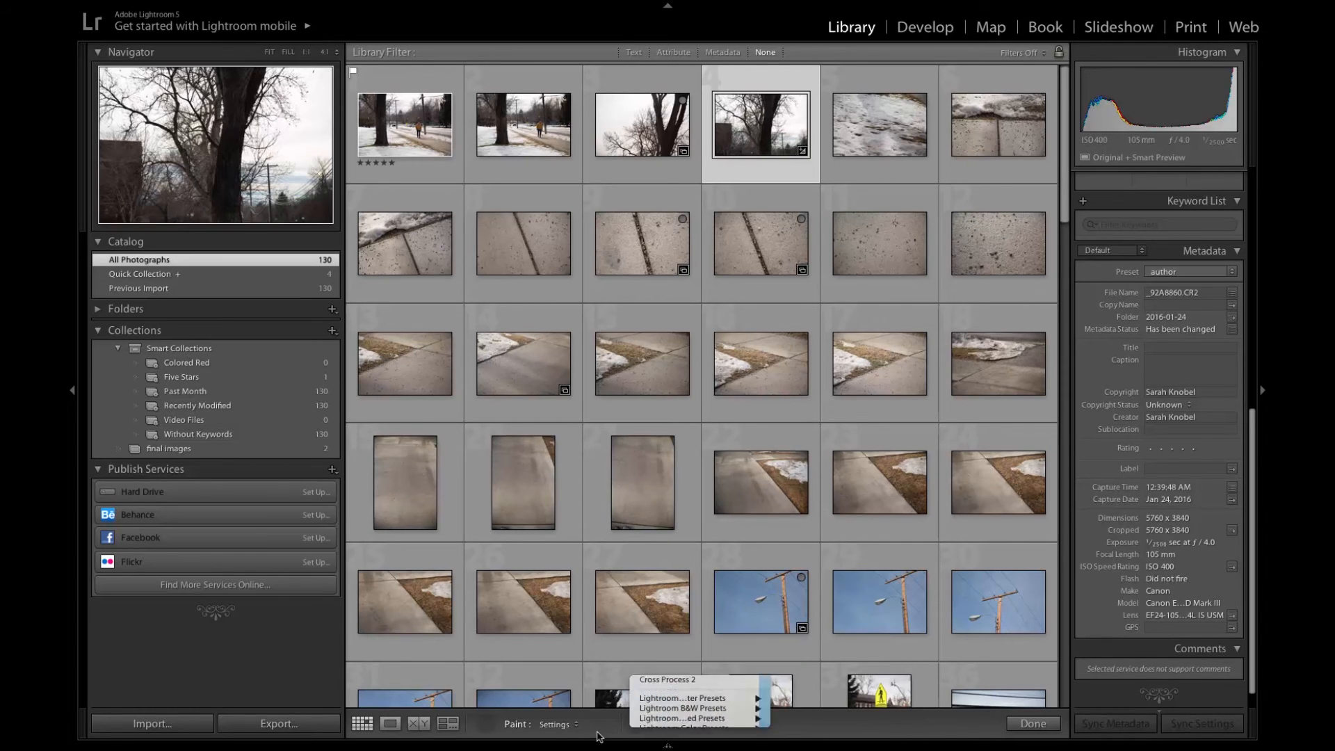
- Set the Painter to a five-star Rating and apply it to four sidewalk photos in the grid
{"action": "left_click", "coordinate": [560, 726]}
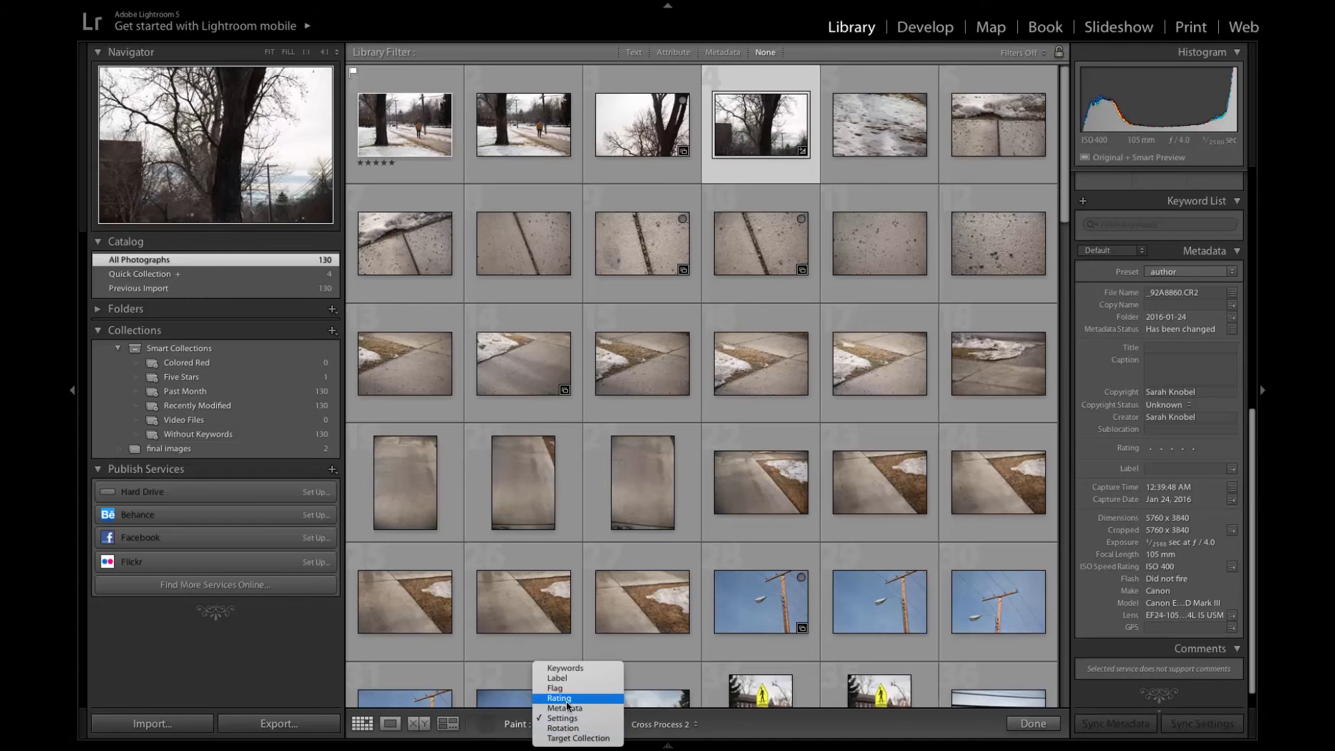
{"action": "left_click", "coordinate": [575, 709]}
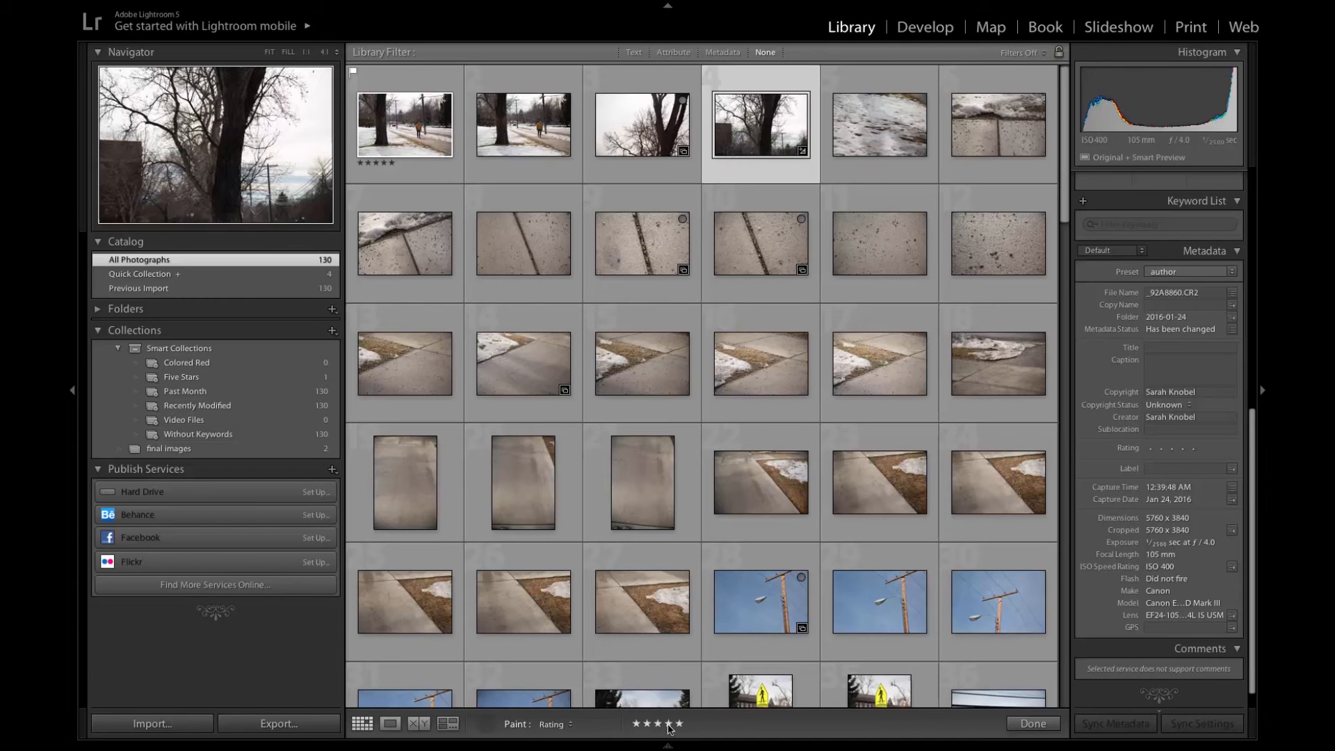
{"action": "left_click", "coordinate": [639, 626]}
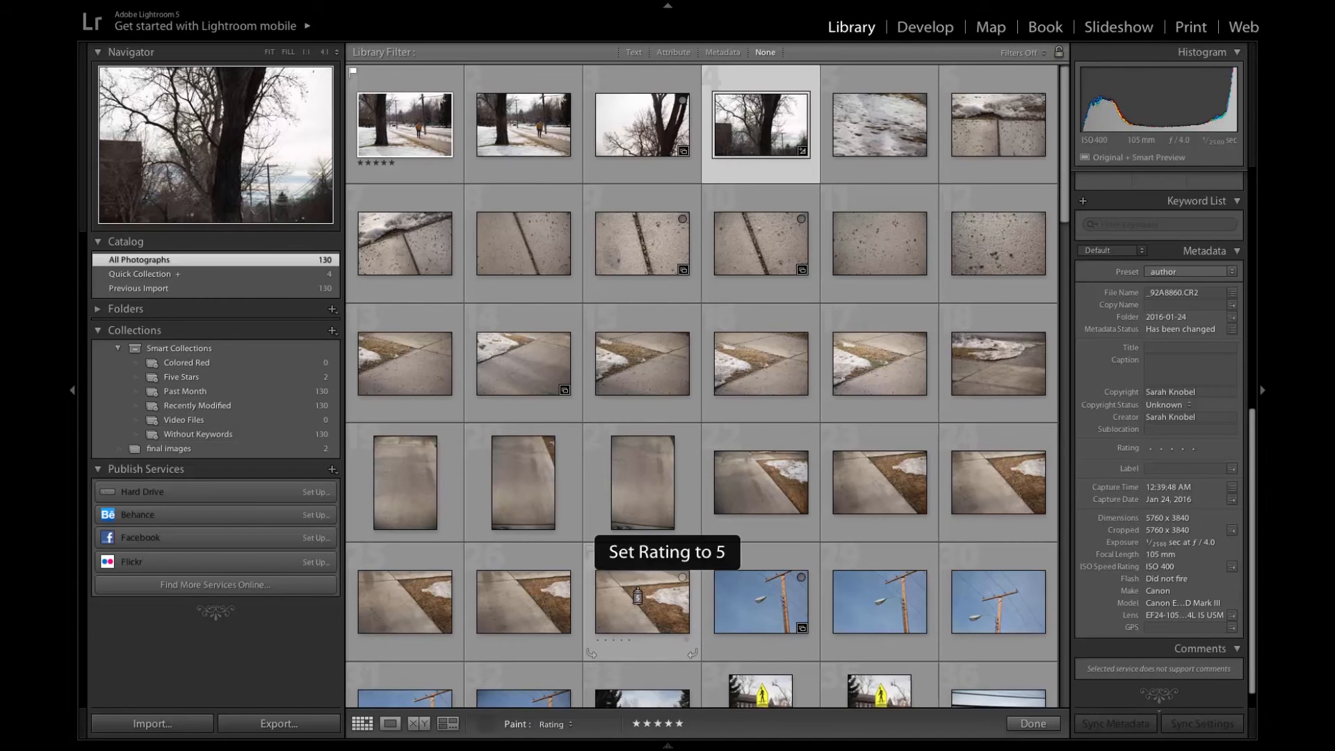
{"action": "left_click", "coordinate": [525, 471]}
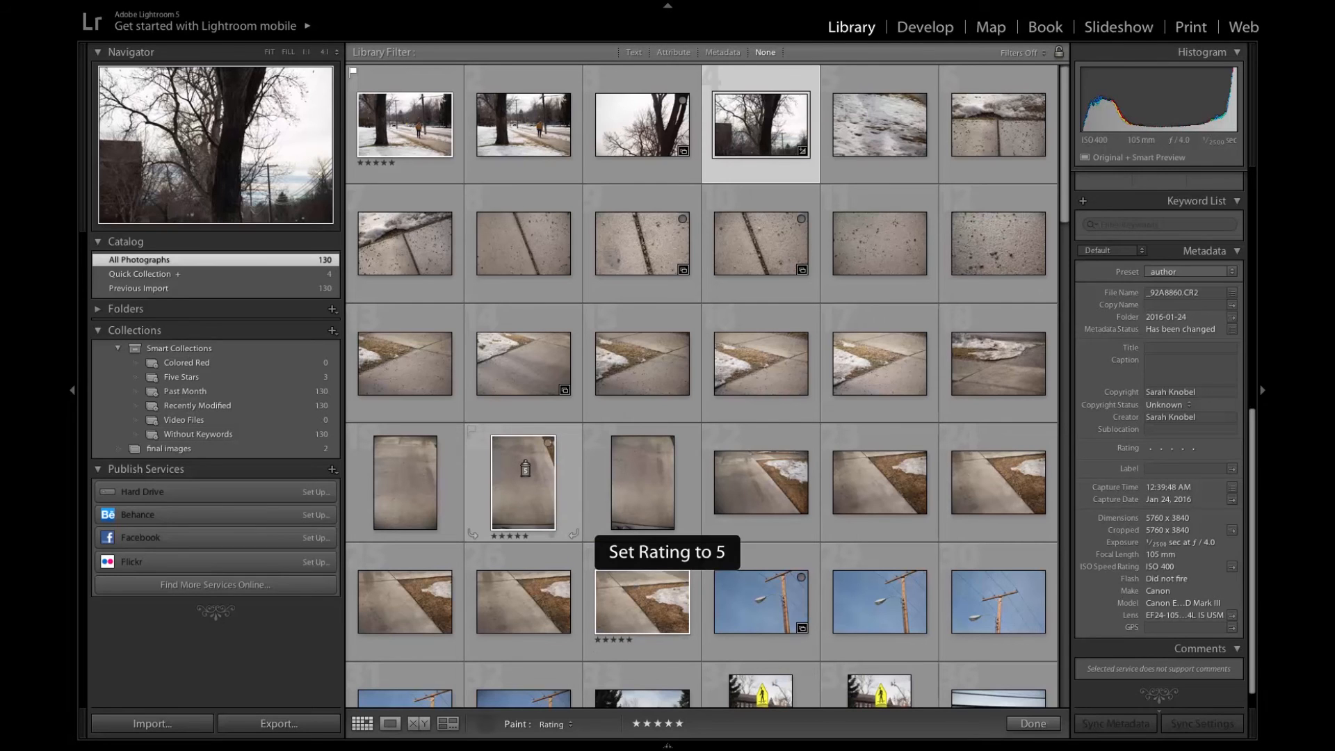
{"action": "left_click", "coordinate": [396, 356]}
{"action": "left_click", "coordinate": [414, 246]}
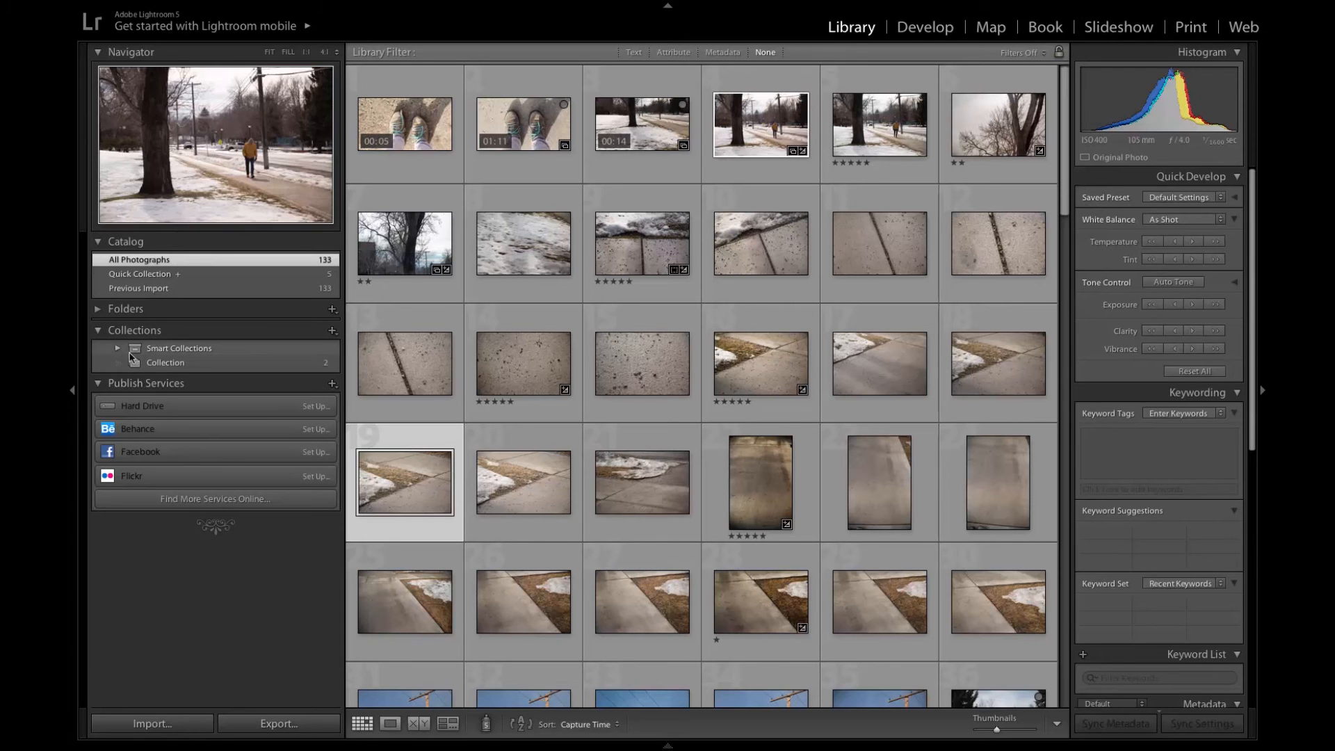
- Start an export of all the photos in the Five Stars smart collection
{"action": "left_click", "coordinate": [118, 348]}
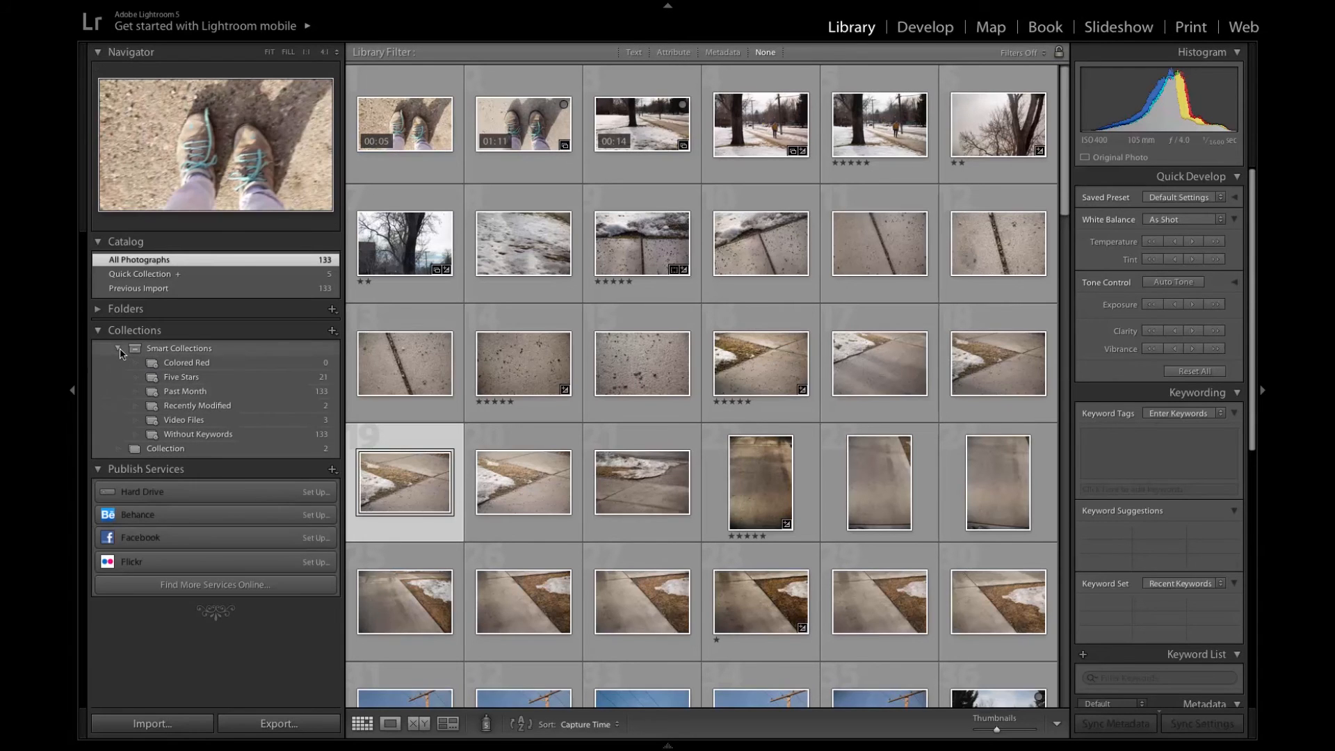
{"action": "left_click", "coordinate": [180, 379]}
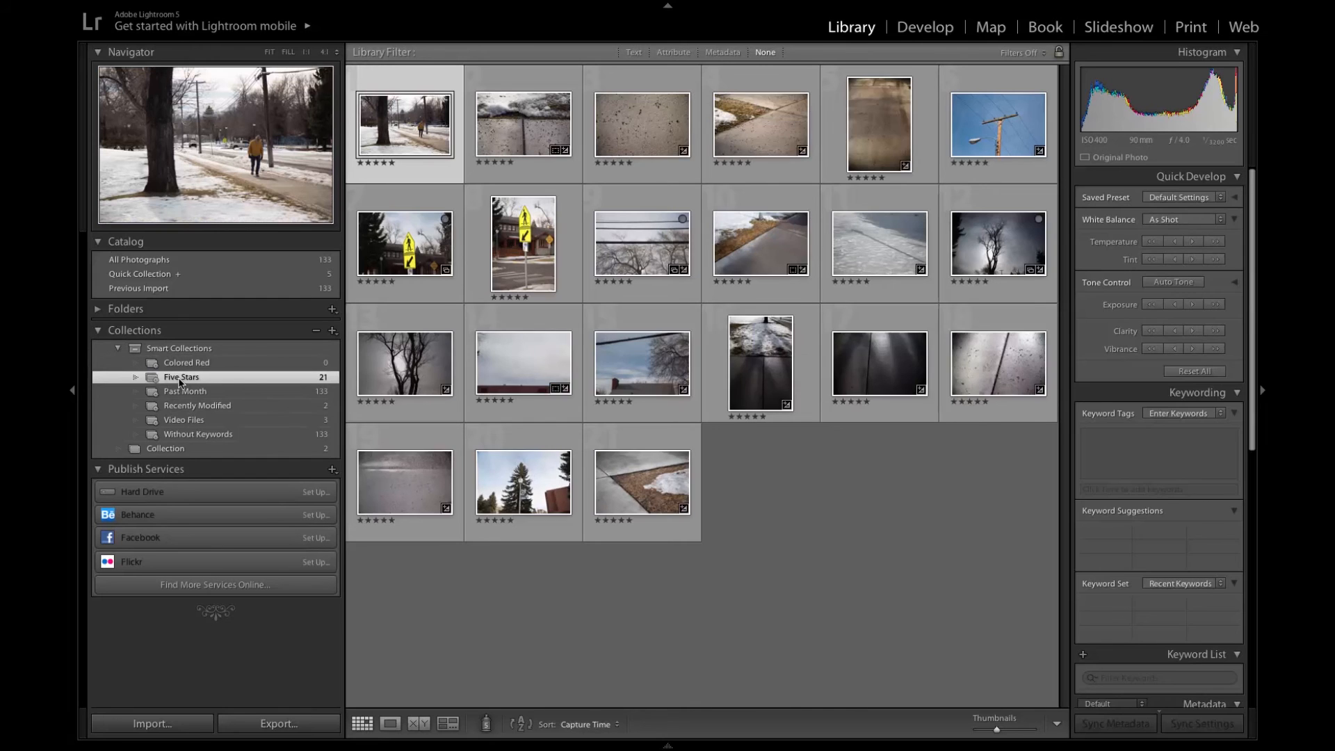
{"action": "key", "text": "ctrl+a"}
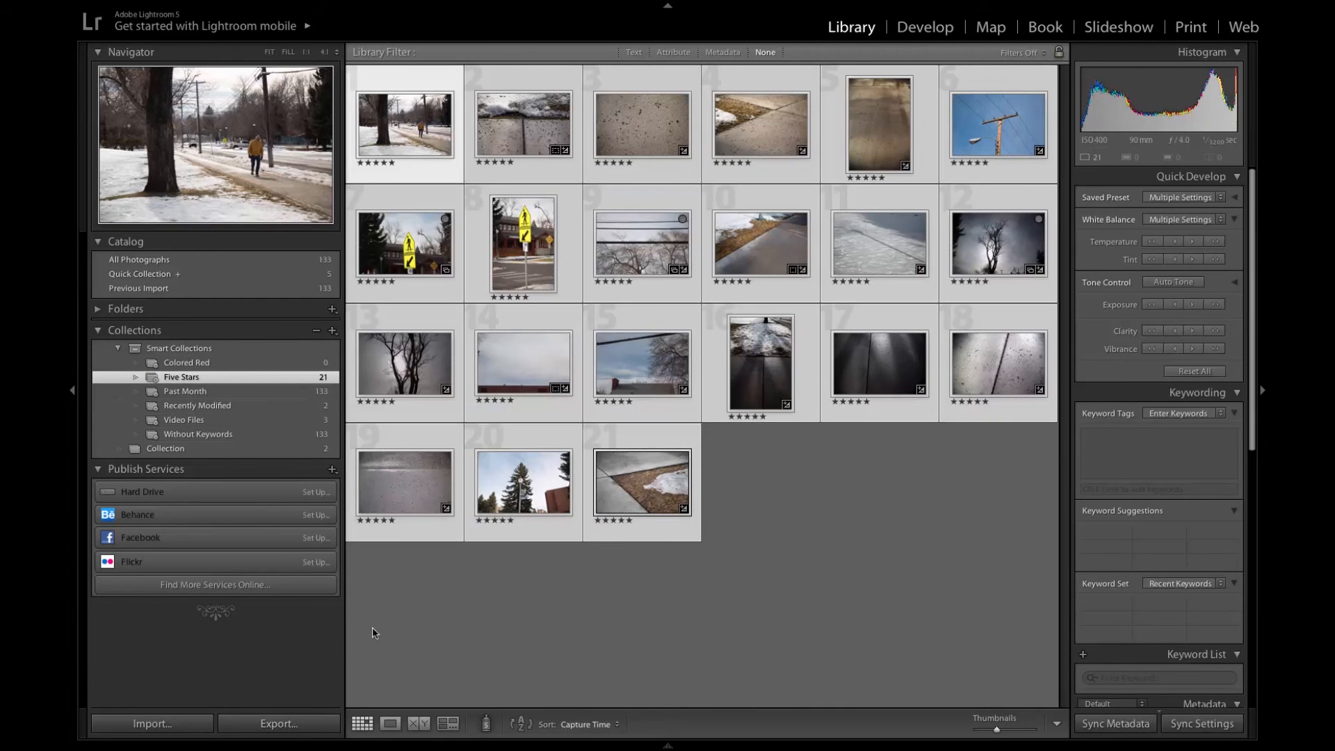
{"action": "left_click", "coordinate": [308, 722]}
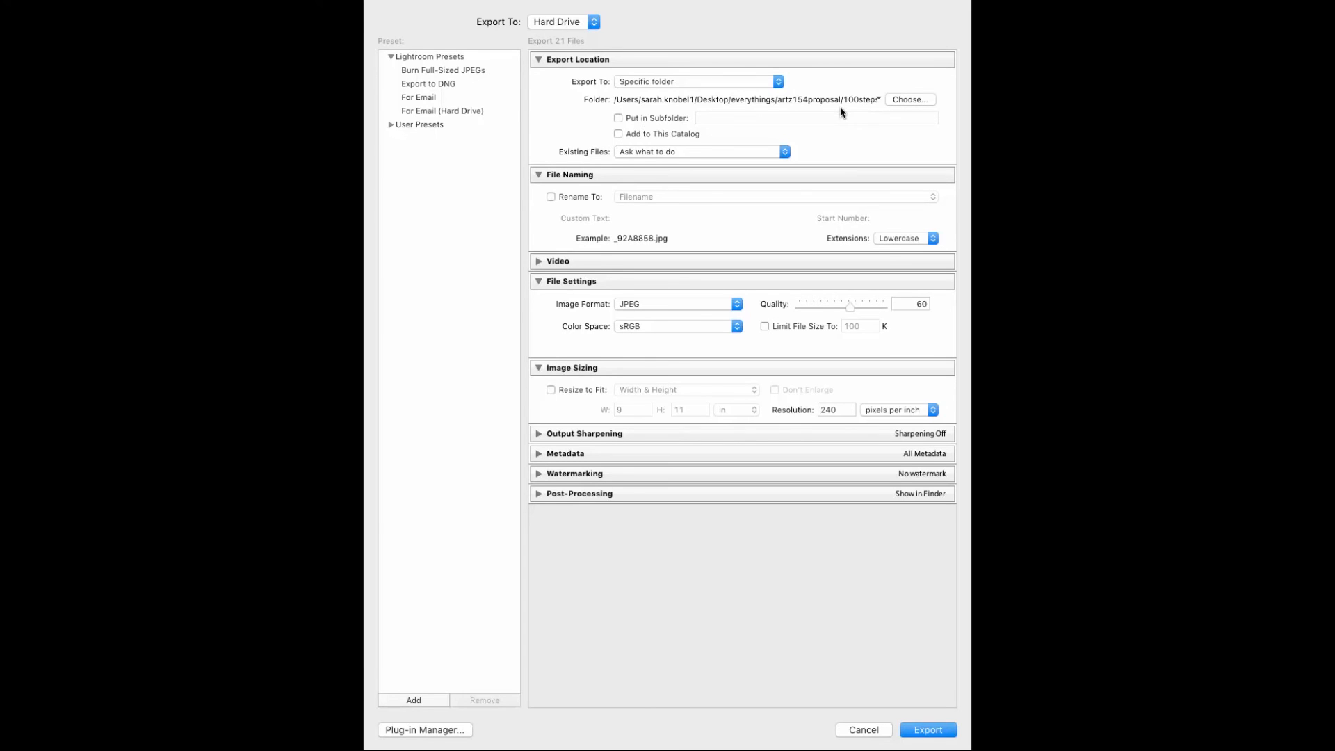
- Enable file renaming for the export, look through the naming templates, and keep Filename
{"action": "left_click", "coordinate": [550, 195]}
{"action": "left_click", "coordinate": [653, 197]}
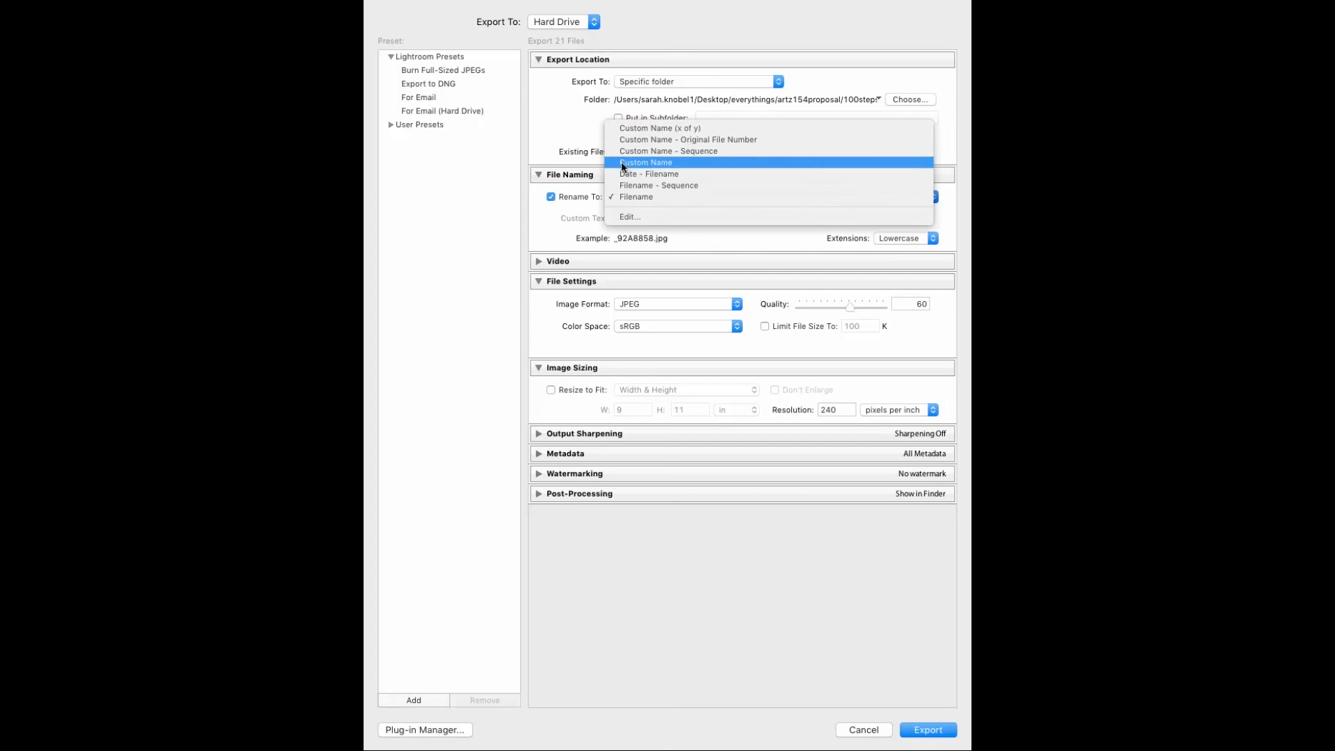
{"action": "left_click", "coordinate": [533, 242]}
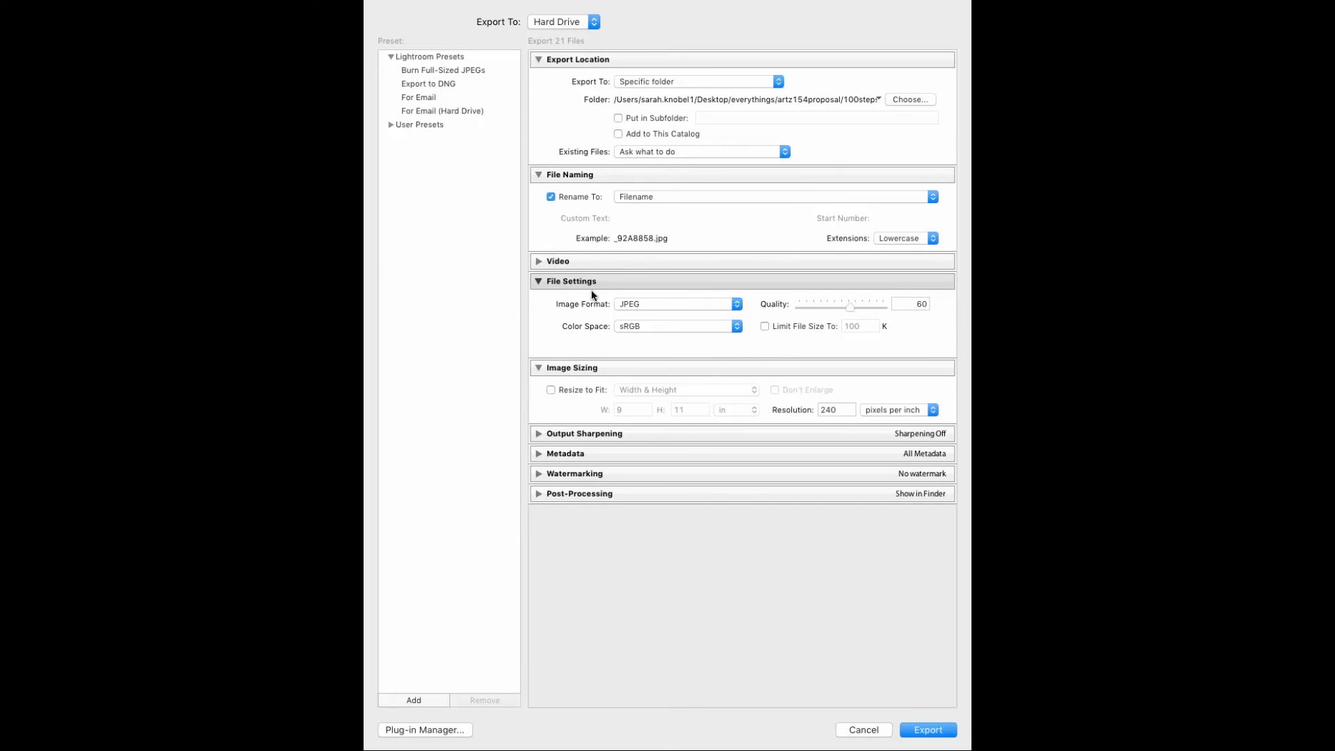
- Keep JPEG as the export image format and set its quality to 100, without limiting the file size
{"action": "left_click", "coordinate": [673, 304]}
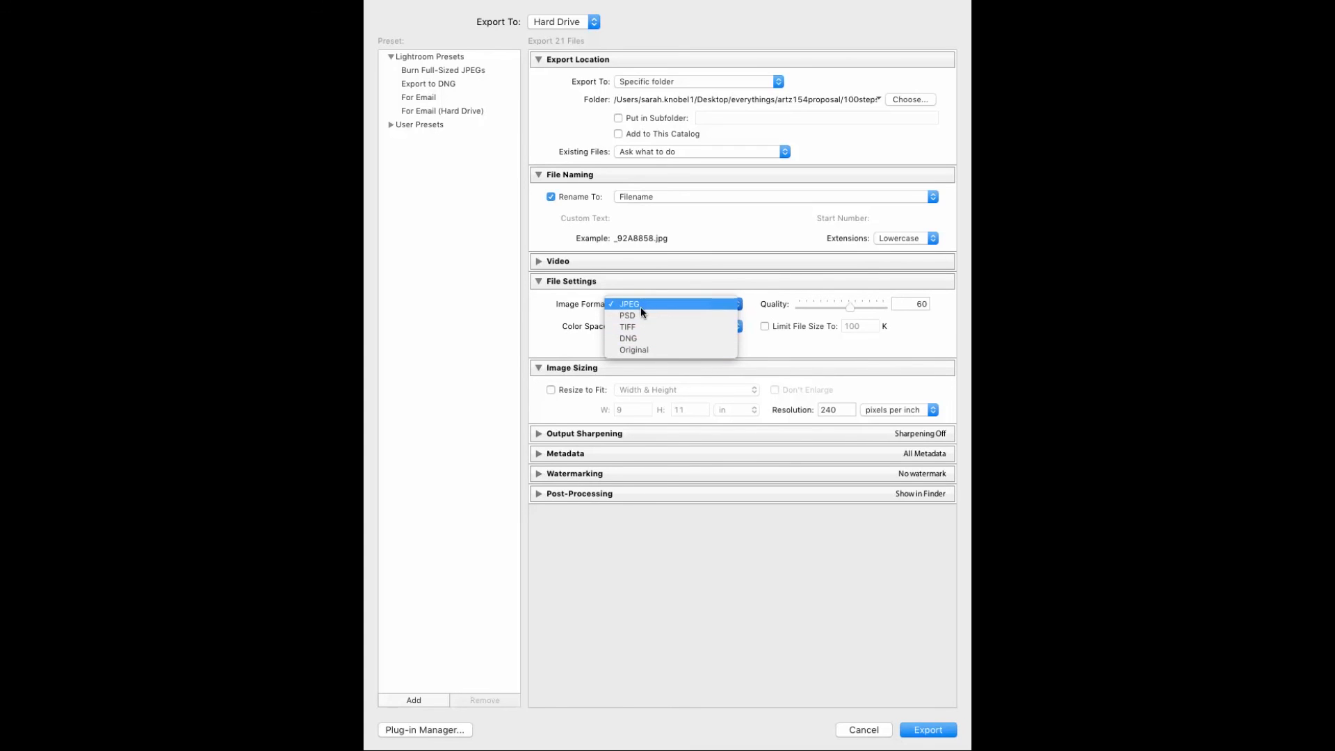
{"action": "left_click", "coordinate": [640, 306]}
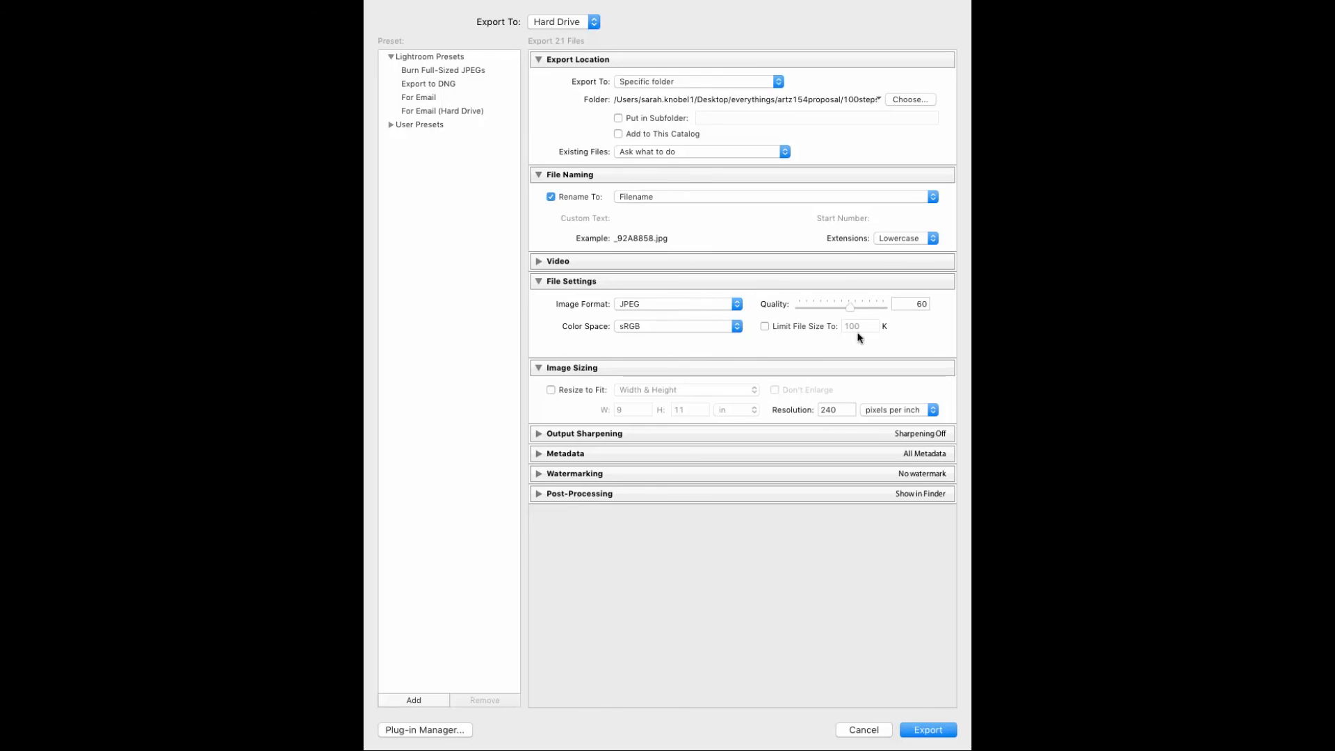
{"action": "left_click_drag", "start_coordinate": [850, 306], "coordinate": [887, 308]}
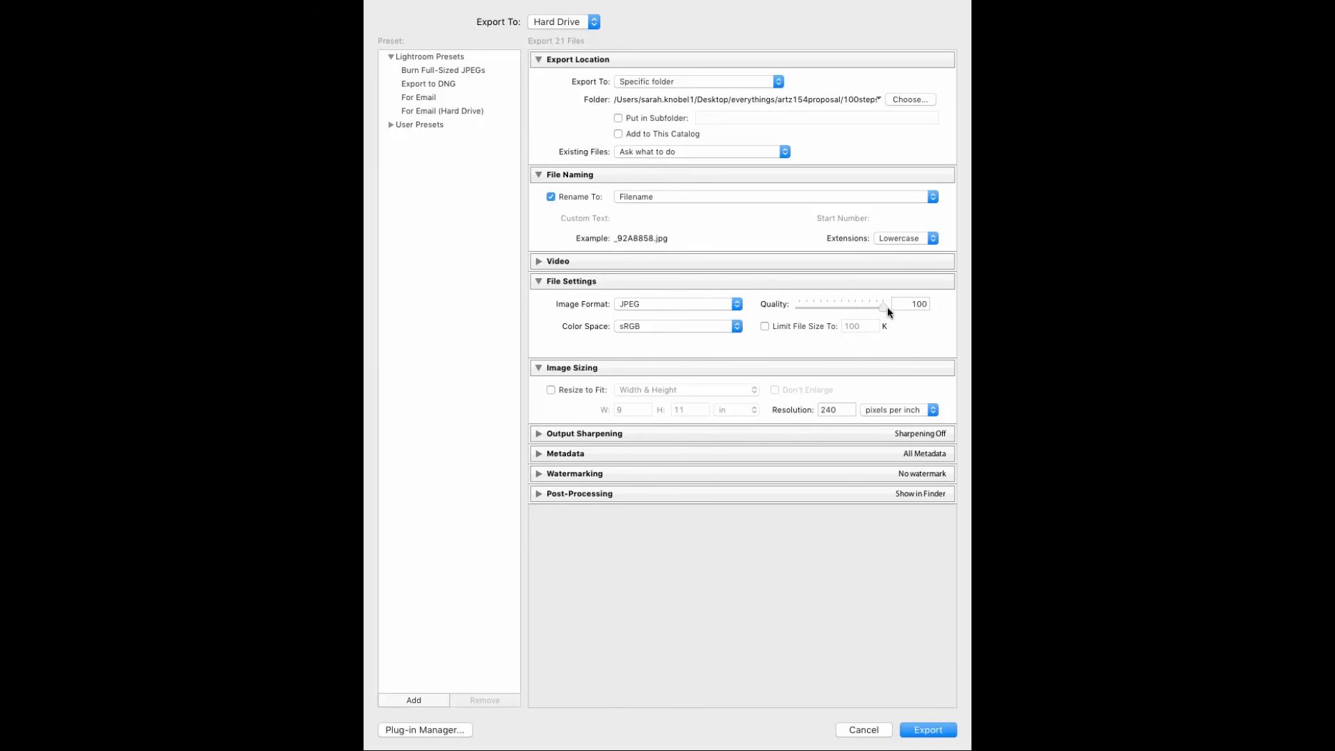
{"action": "left_click", "coordinate": [764, 326]}
{"action": "left_click", "coordinate": [765, 326]}
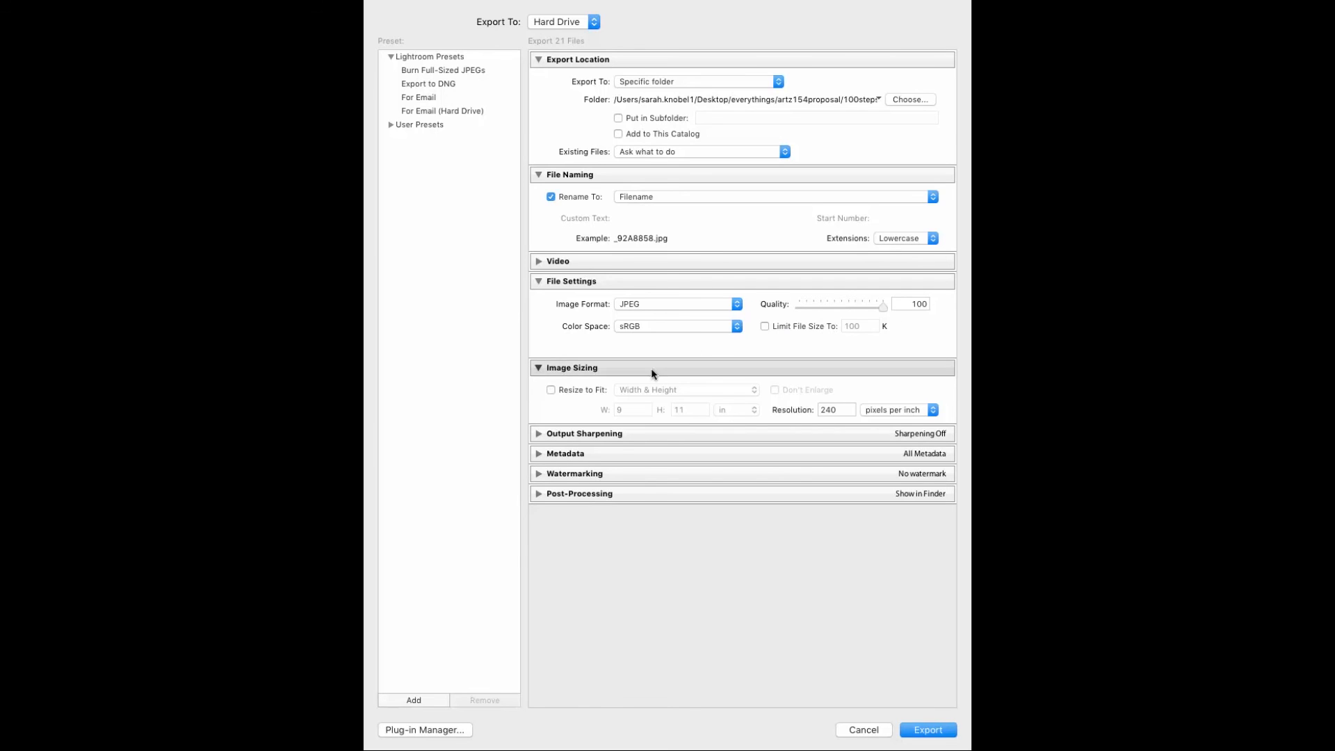
- Set the export color space to AdobeRGB (1998) and the resolution to 72 pixels per inch
{"action": "left_click", "coordinate": [732, 330]}
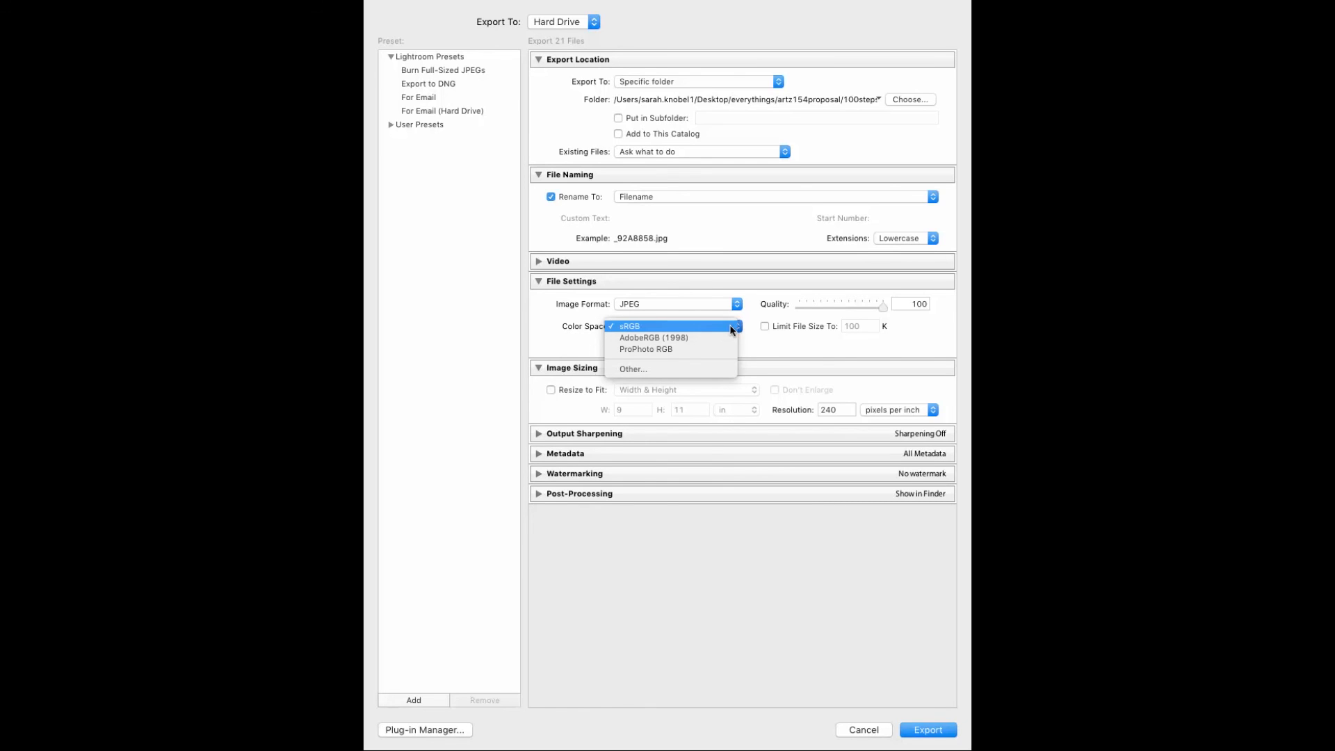
{"action": "left_click", "coordinate": [635, 343]}
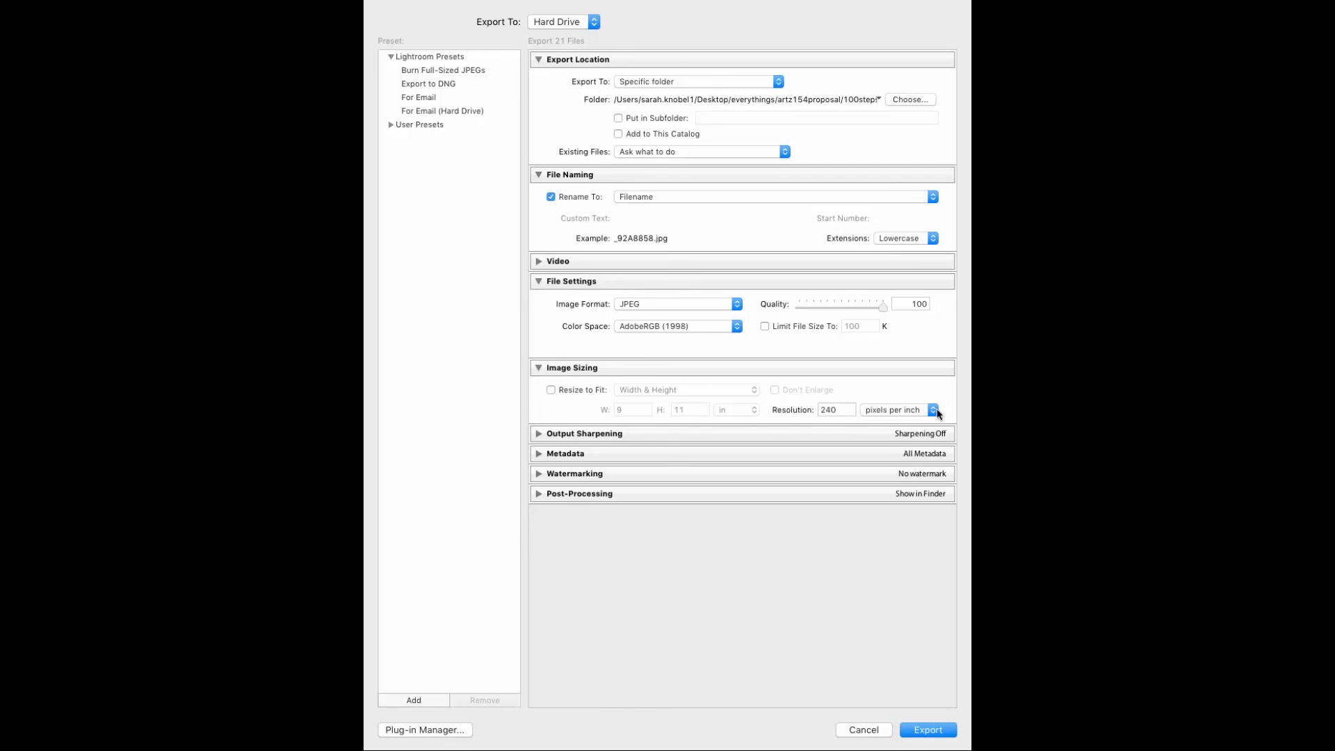
{"action": "left_click_drag", "start_coordinate": [844, 411], "coordinate": [774, 414]}
{"action": "type", "text": "72"}
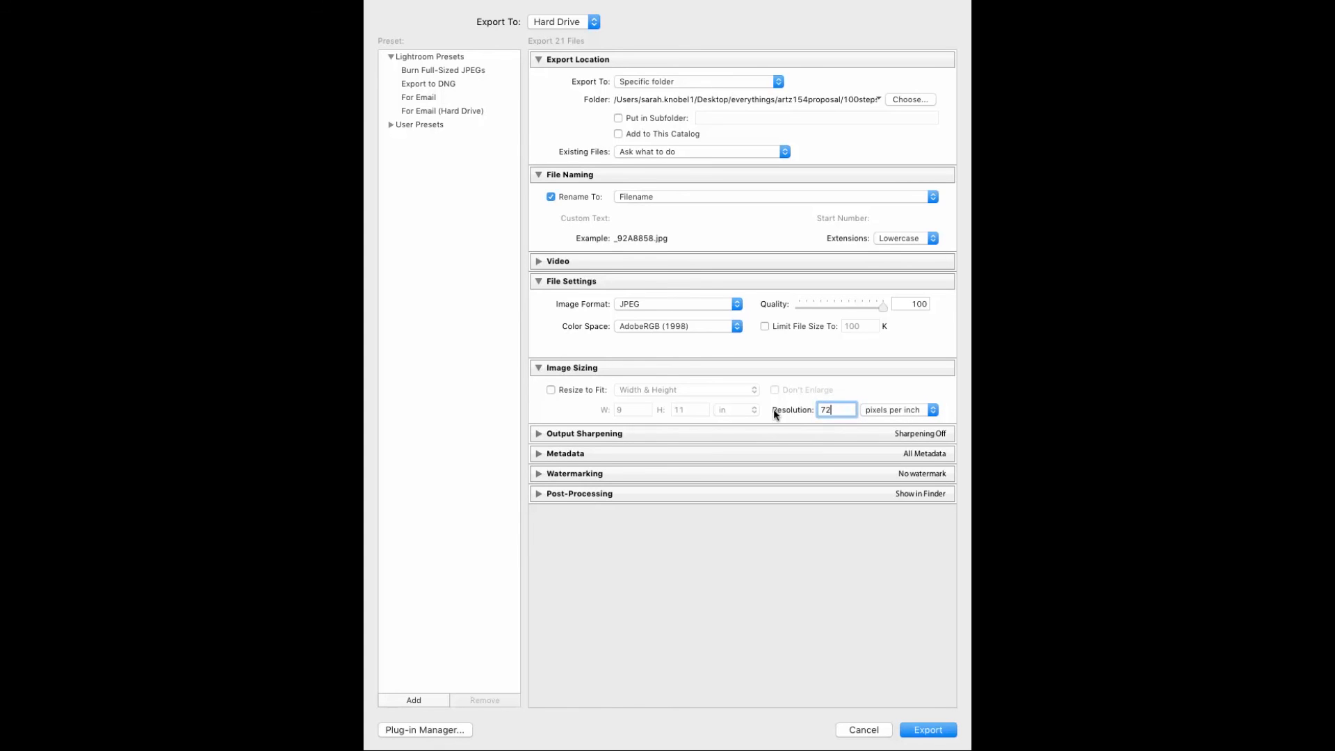